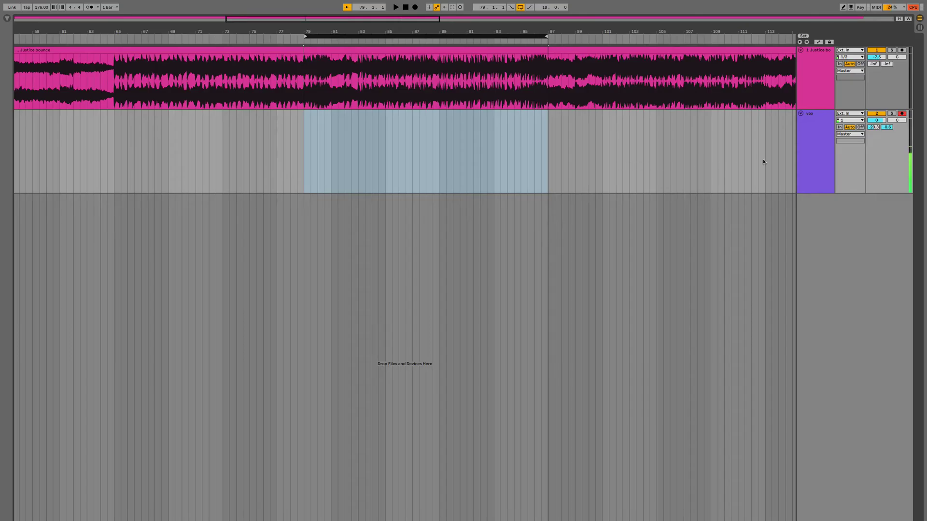
Show the vox track's take lanes, record looped vocal takes over bars 79 to 97, and discard the short partial fourth take.
{"action": "right_click", "coordinate": [805, 158]}
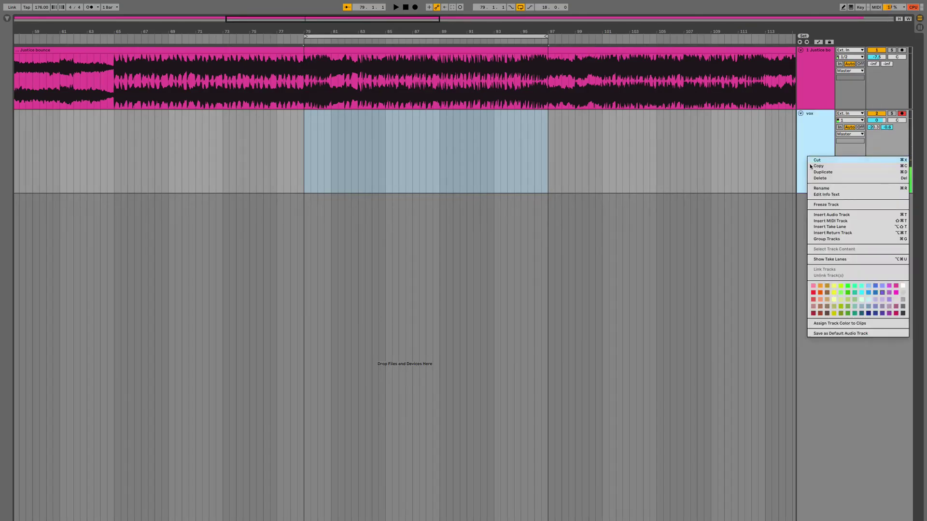
{"action": "left_click", "coordinate": [828, 261]}
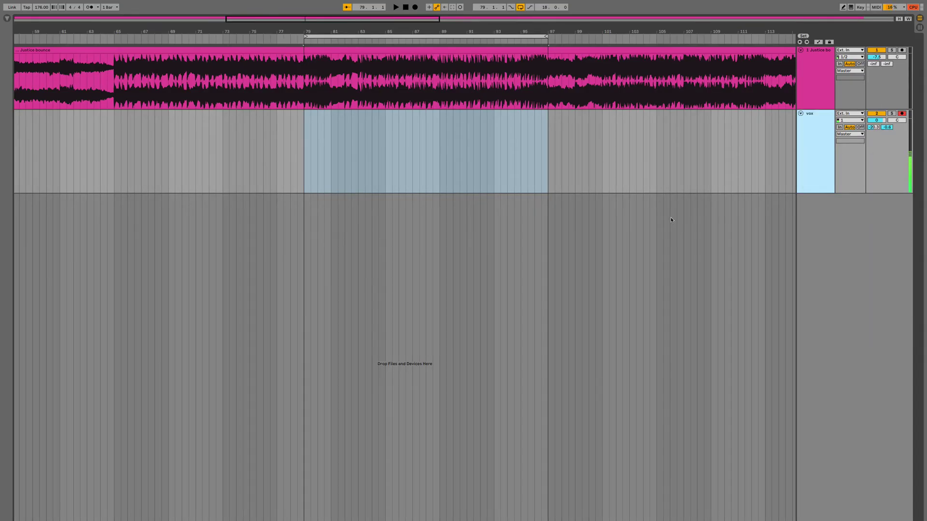
{"action": "left_click", "coordinate": [414, 7]}
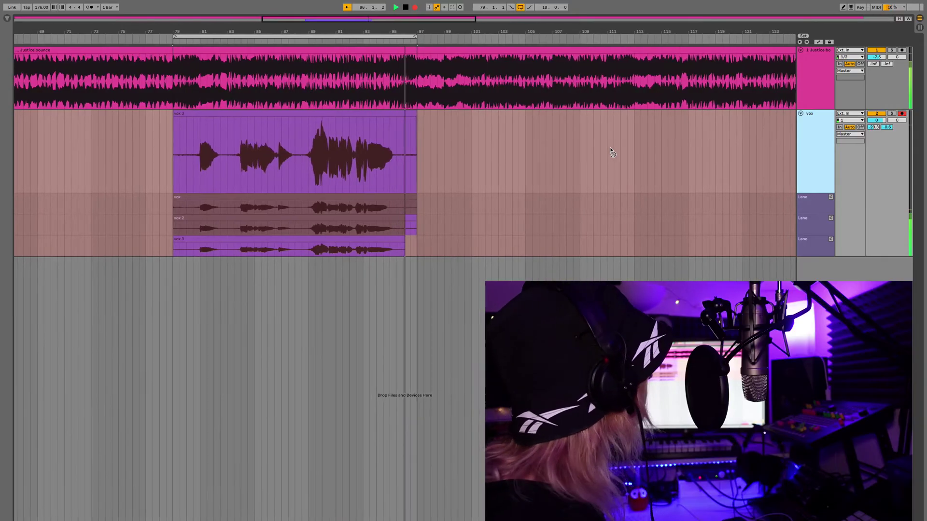
{"action": "key", "text": "space"}
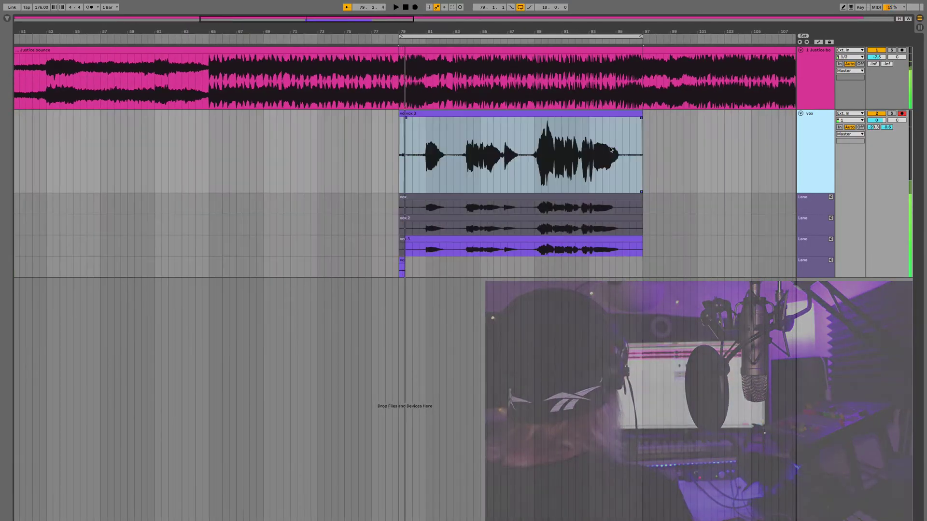
{"action": "key", "text": "ctrl+z"}
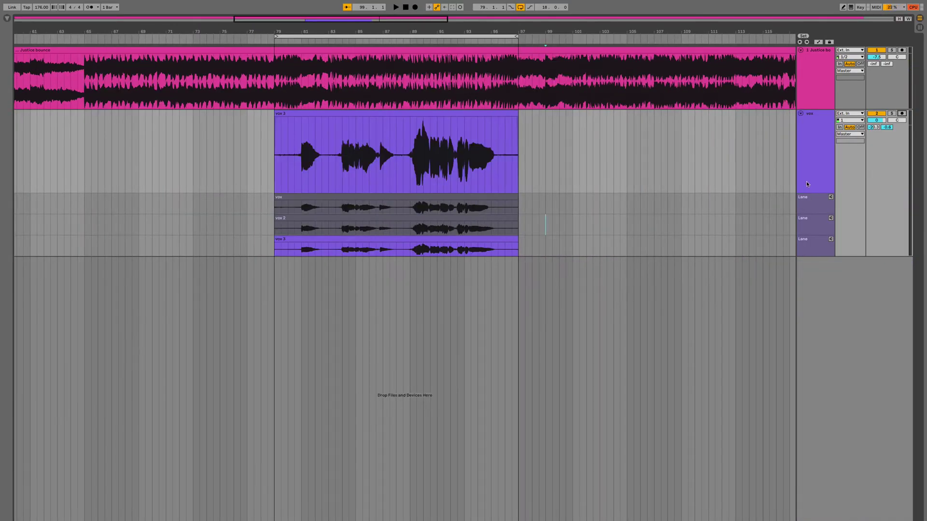
Audition the recorded vocal takes one at a time by playing back their take lanes.
{"action": "left_click", "coordinate": [810, 203]}
{"action": "left_click", "coordinate": [831, 197]}
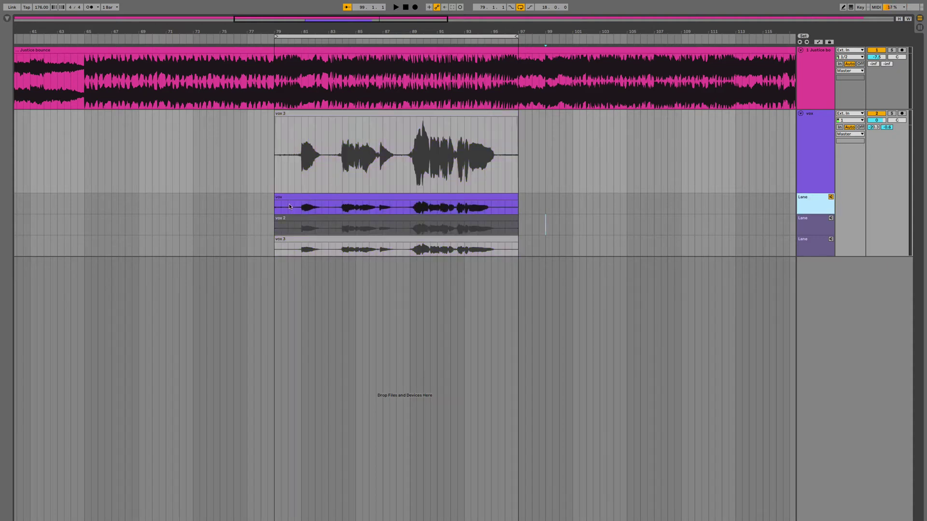
{"action": "left_click", "coordinate": [293, 201]}
{"action": "key", "text": "space"}
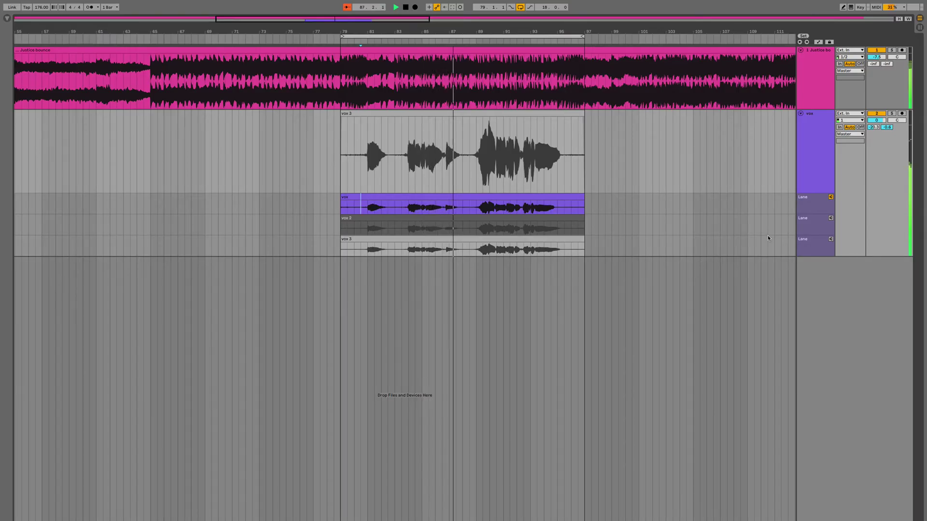
{"action": "left_click", "coordinate": [820, 225]}
{"action": "key", "text": "Return"}
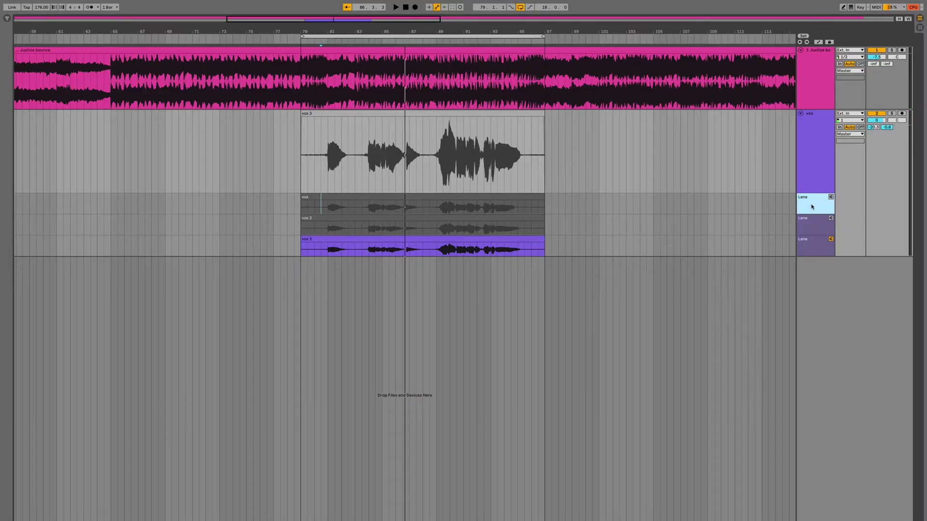
Rename the three take lanes, in order, as good, ending and beginning.
{"action": "right_click", "coordinate": [811, 203]}
{"action": "left_click", "coordinate": [821, 218]}
{"action": "right_click", "coordinate": [803, 224]}
{"action": "left_click", "coordinate": [815, 226]}
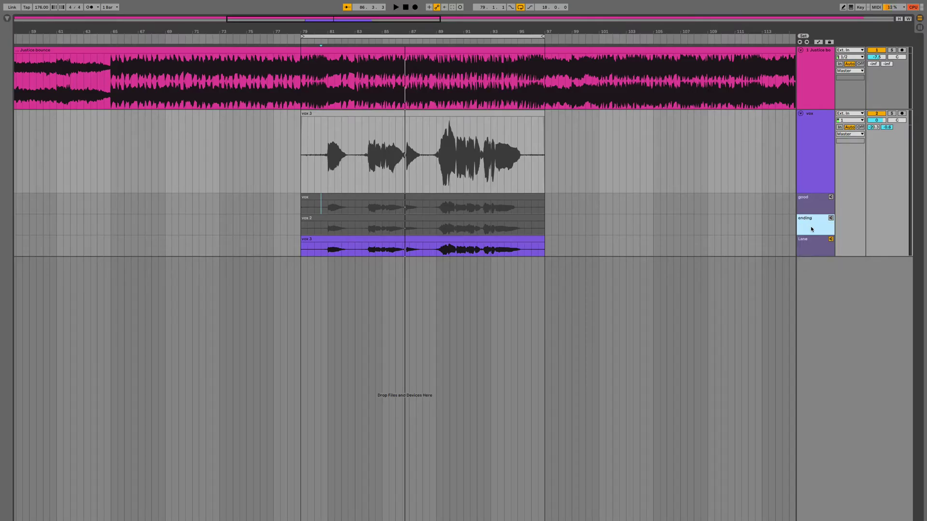
{"action": "left_click", "coordinate": [812, 249]}
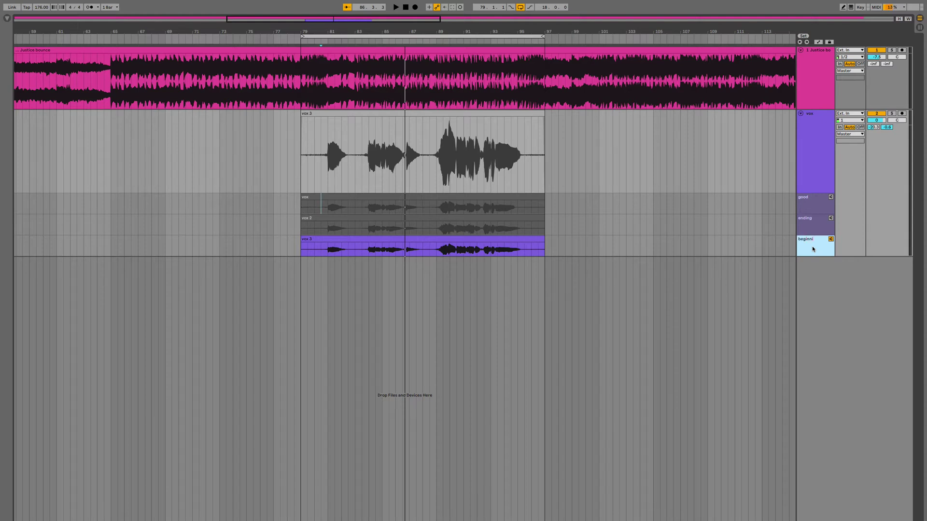
Colour the good take's clip green, the ending take's clip orange and the beginning take's clip red.
{"action": "left_click", "coordinate": [501, 194]}
{"action": "right_click", "coordinate": [502, 201]}
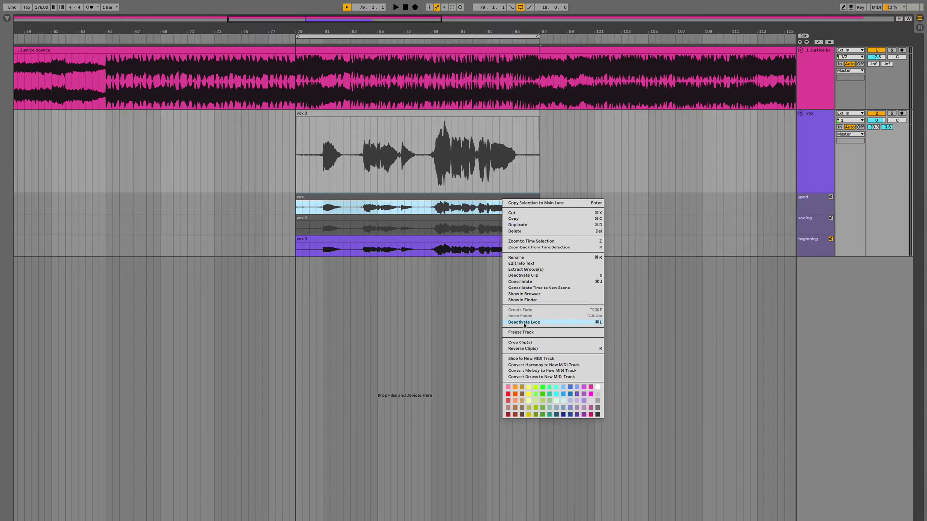
{"action": "left_click", "coordinate": [542, 388]}
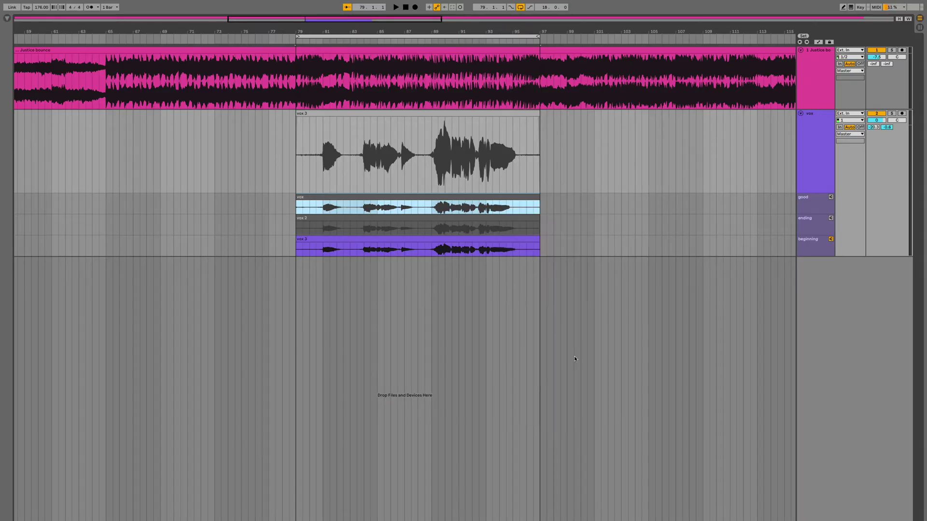
{"action": "left_click", "coordinate": [493, 229]}
{"action": "right_click", "coordinate": [488, 224]}
{"action": "left_click", "coordinate": [499, 417]}
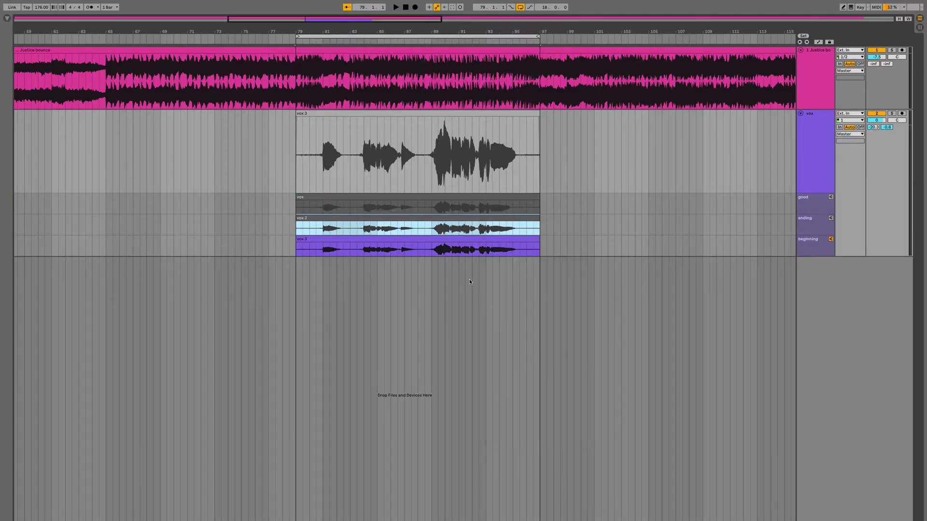
{"action": "right_click", "coordinate": [451, 242]}
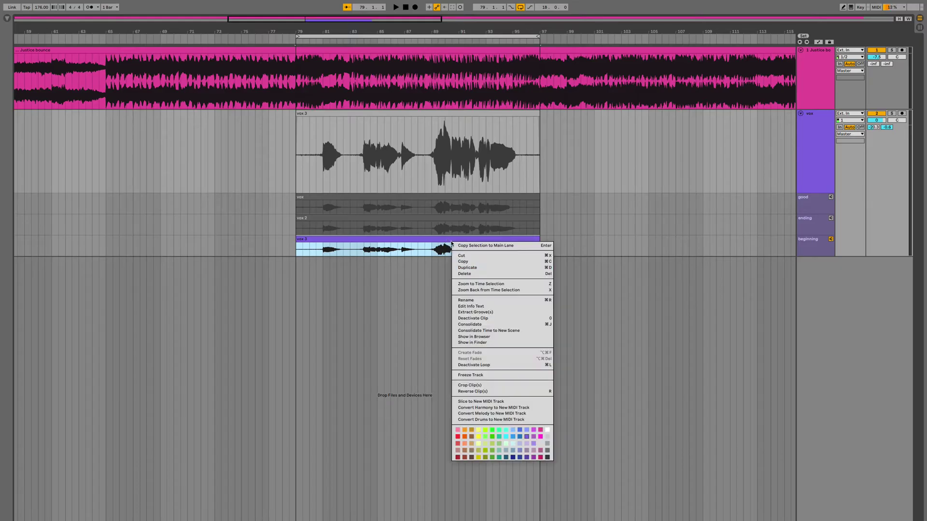
{"action": "left_click", "coordinate": [457, 437]}
{"action": "left_click", "coordinate": [571, 249]}
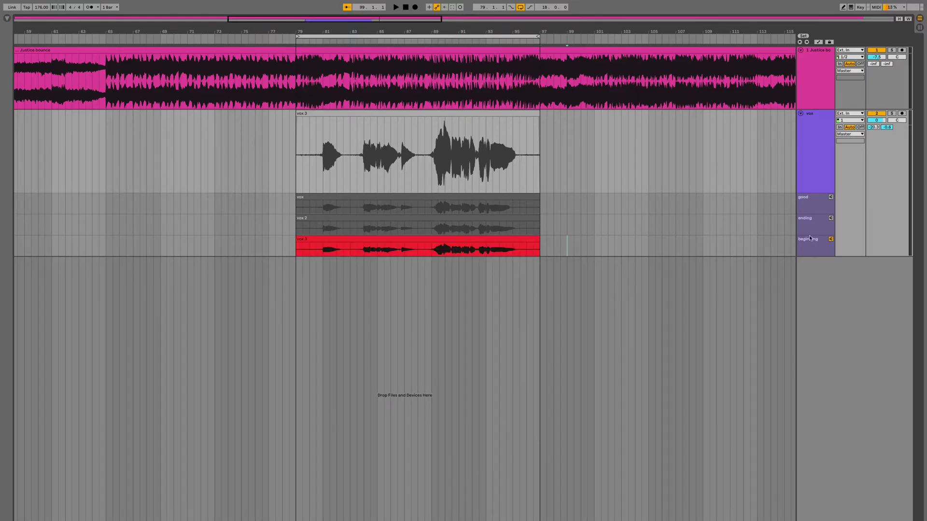
End the audition and comp the final phrase from the ending take and the middle phrase from the good take into the main lane.
{"action": "left_click", "coordinate": [830, 239]}
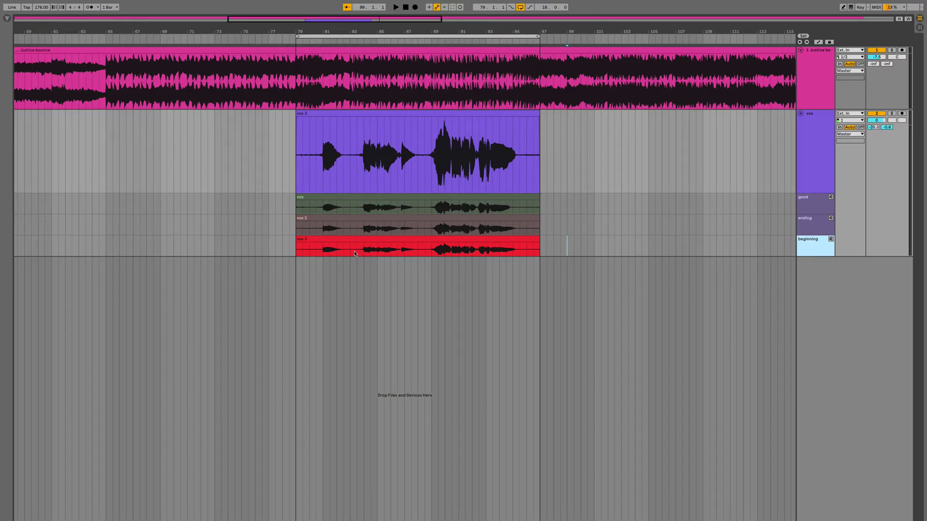
{"action": "left_click_drag", "start_coordinate": [424, 228], "coordinate": [520, 230]}
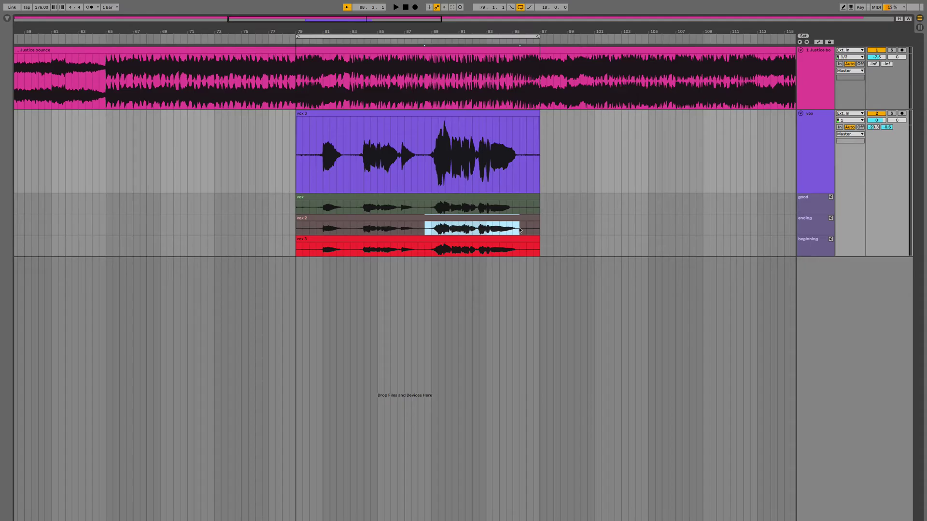
{"action": "key", "text": "Return"}
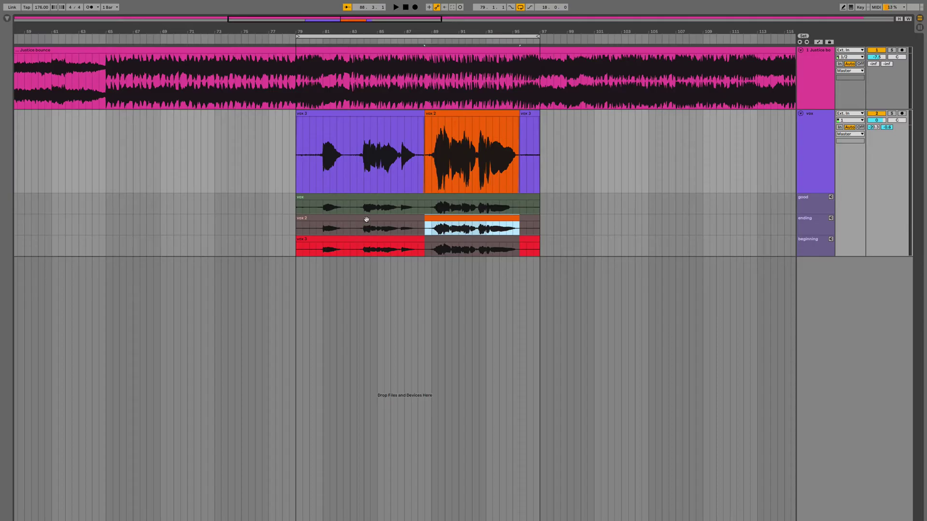
{"action": "key", "text": "b"}
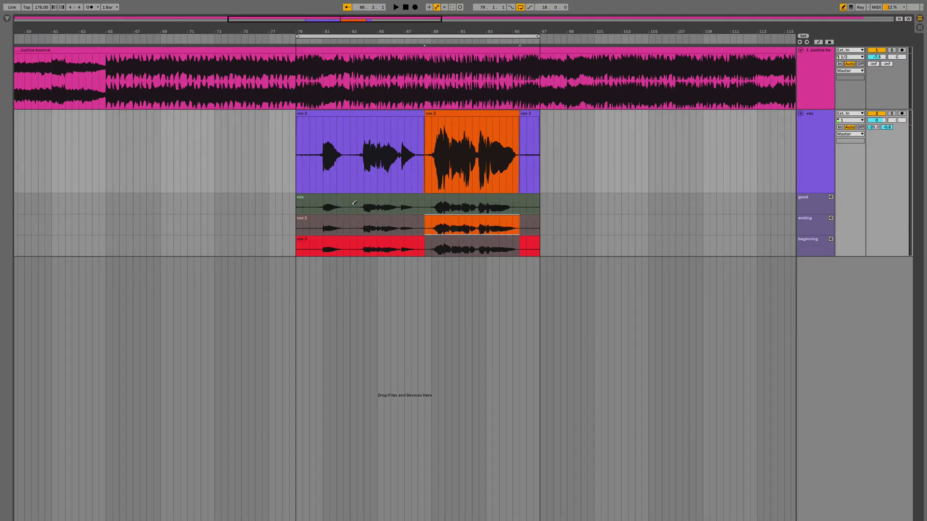
{"action": "left_click_drag", "start_coordinate": [357, 199], "coordinate": [424, 203]}
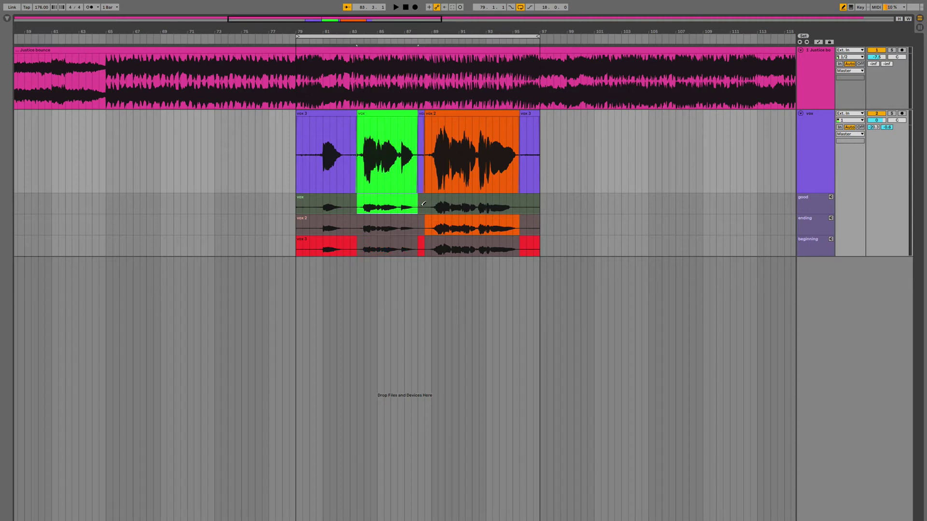
Loop the first phrase in the main lane, compare the takes for it during playback, and use the ending take's version.
{"action": "left_click_drag", "start_coordinate": [316, 154], "coordinate": [347, 146]}
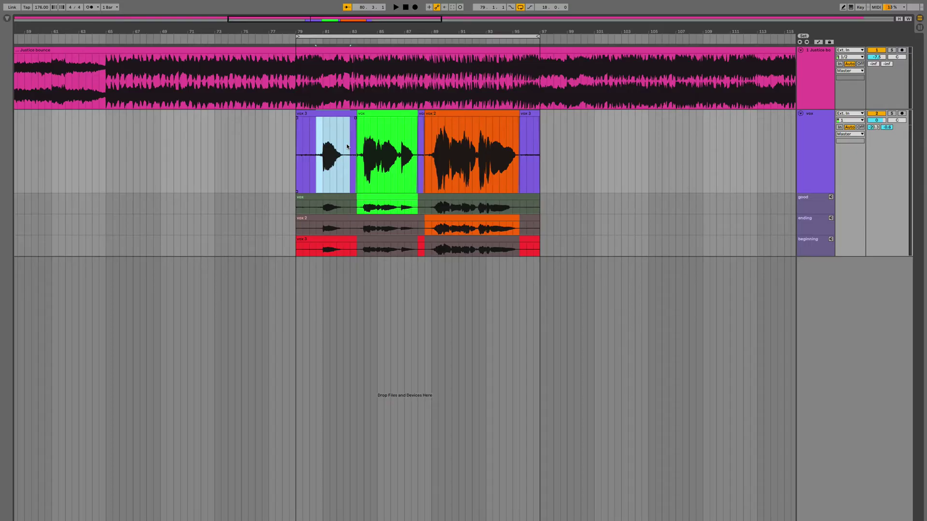
{"action": "key", "text": "ctrl+l"}
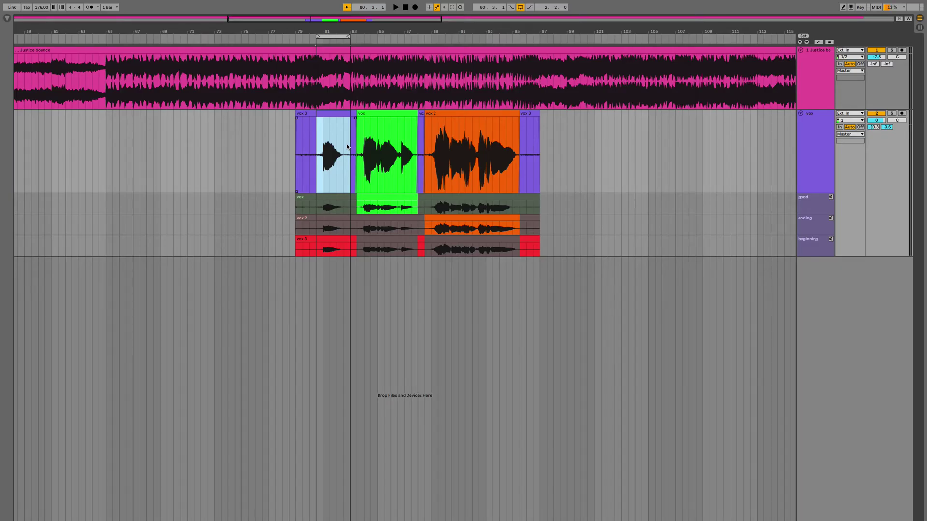
{"action": "key", "text": "ctrl+e"}
{"action": "key", "text": "ctrl+Down"}
{"action": "key", "text": "space"}
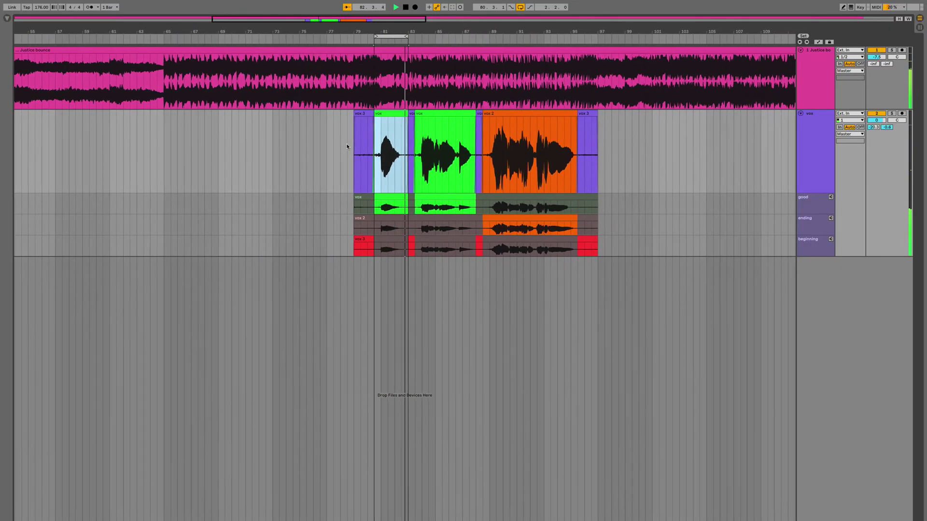
{"action": "key", "text": "ctrl+Down"}
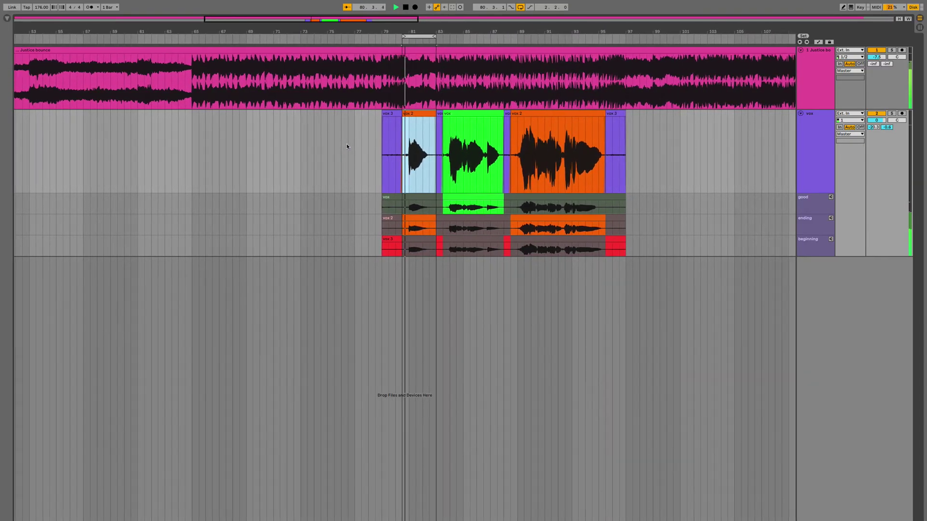
{"action": "key", "text": "ctrl+Down"}
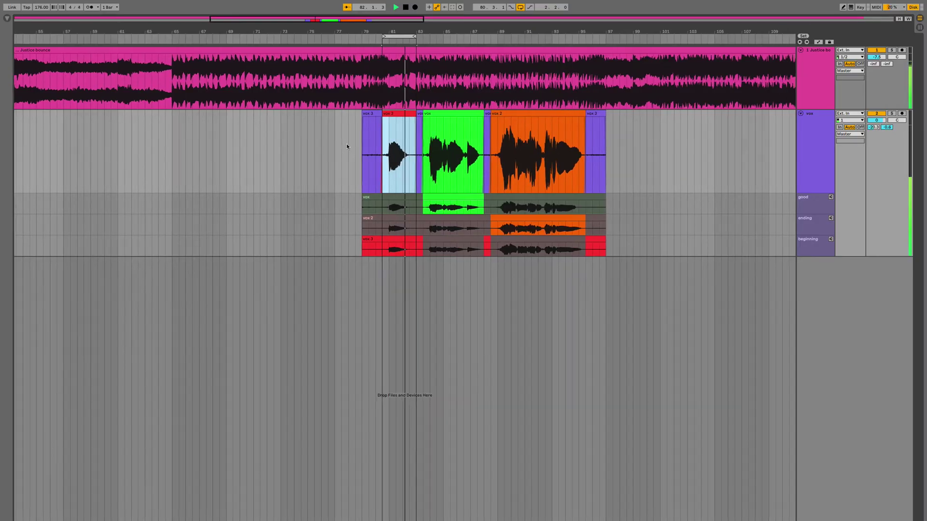
{"action": "key", "text": "ctrl+Up"}
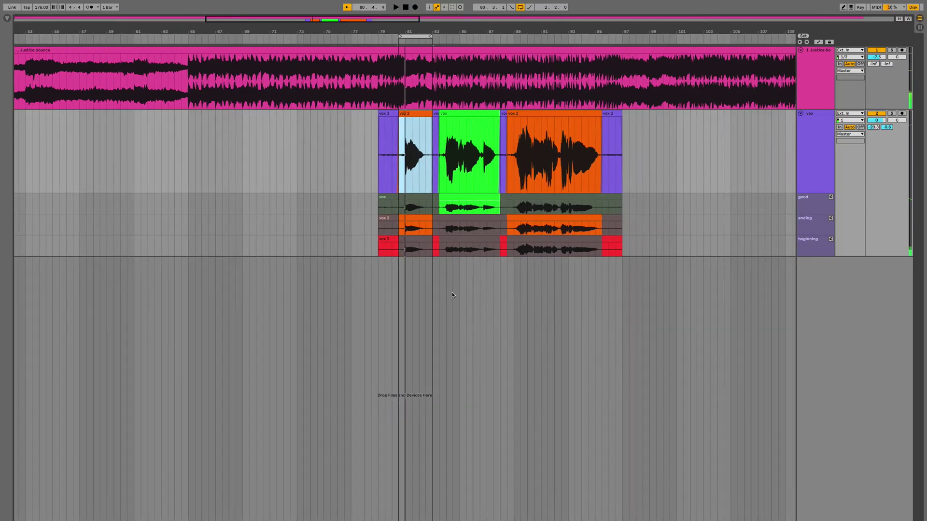
{"action": "left_click", "coordinate": [453, 295]}
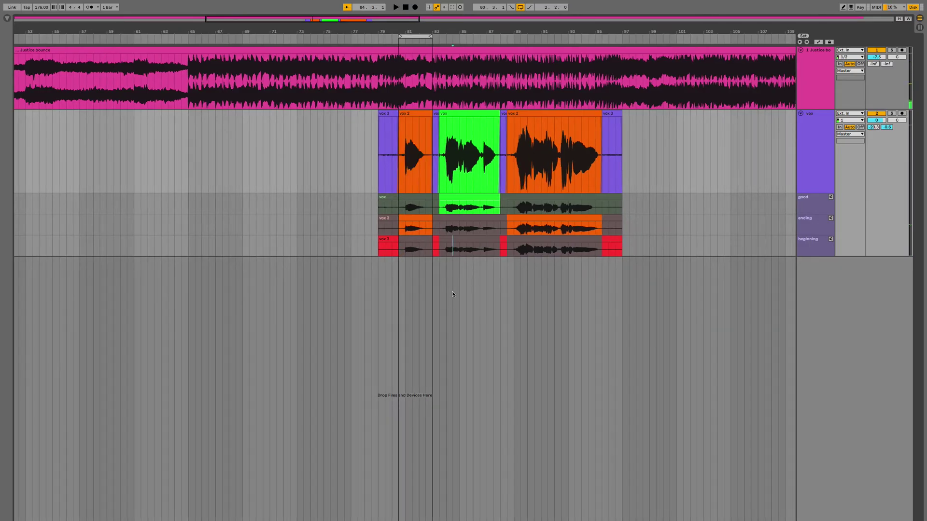
Delete the leftover purple clips before, between and after the three comped phrases in the main lane.
{"action": "left_click", "coordinate": [386, 114]}
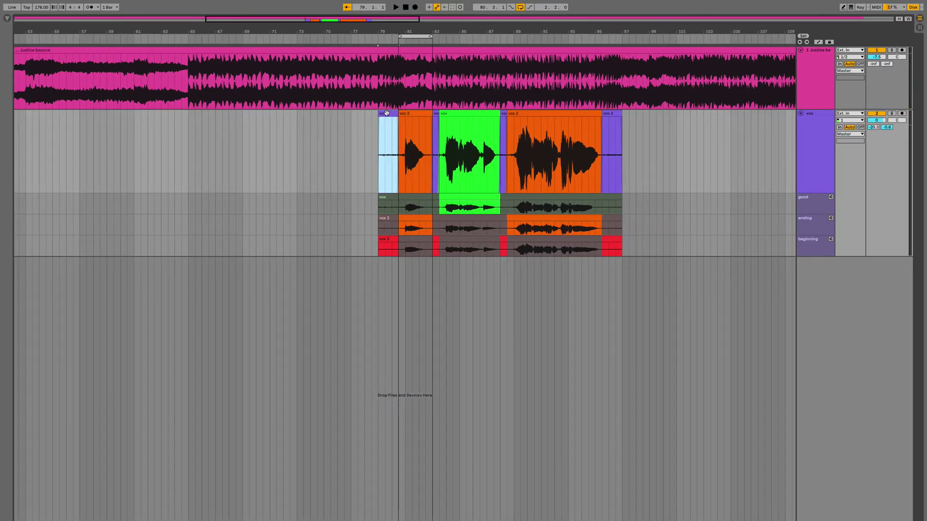
{"action": "key", "text": "Delete"}
{"action": "left_click", "coordinate": [435, 115]}
{"action": "key", "text": "Delete"}
{"action": "left_click", "coordinate": [503, 114]}
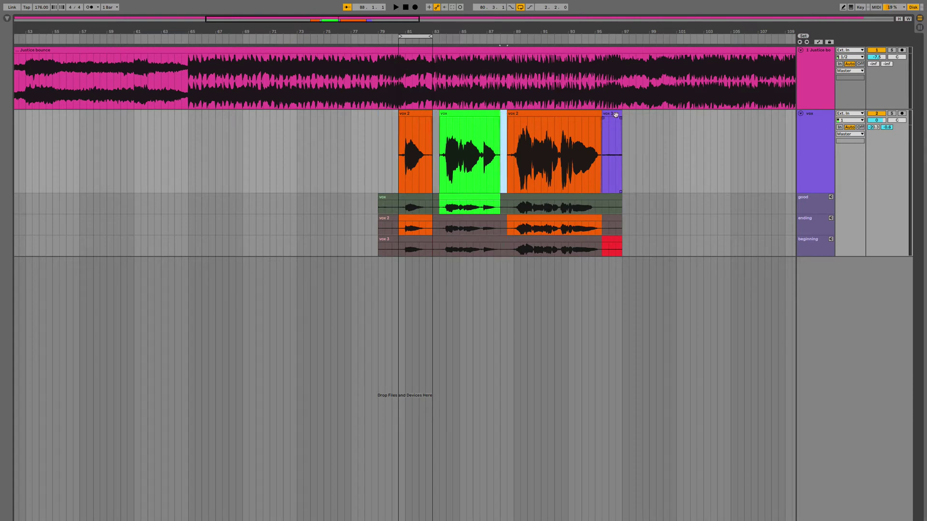
{"action": "left_click", "coordinate": [615, 115]}
{"action": "key", "text": "Delete"}
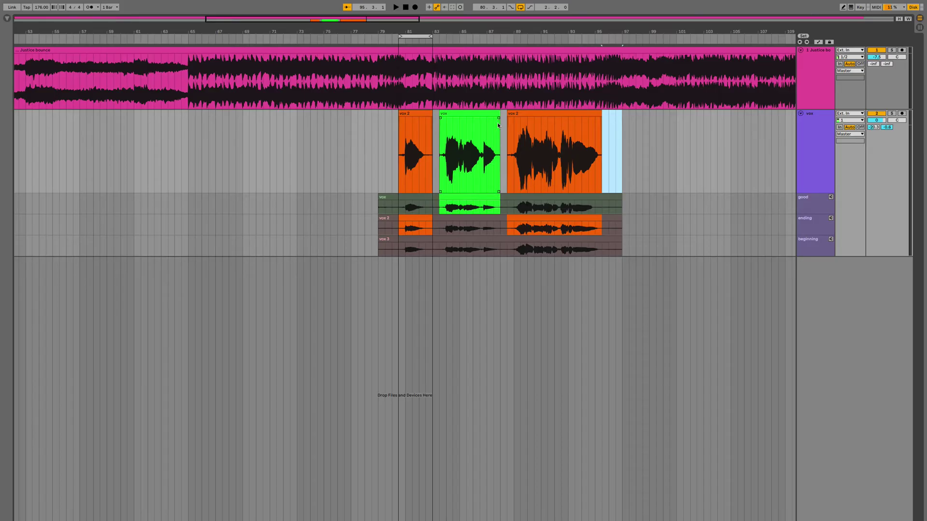
{"action": "left_click", "coordinate": [642, 147]}
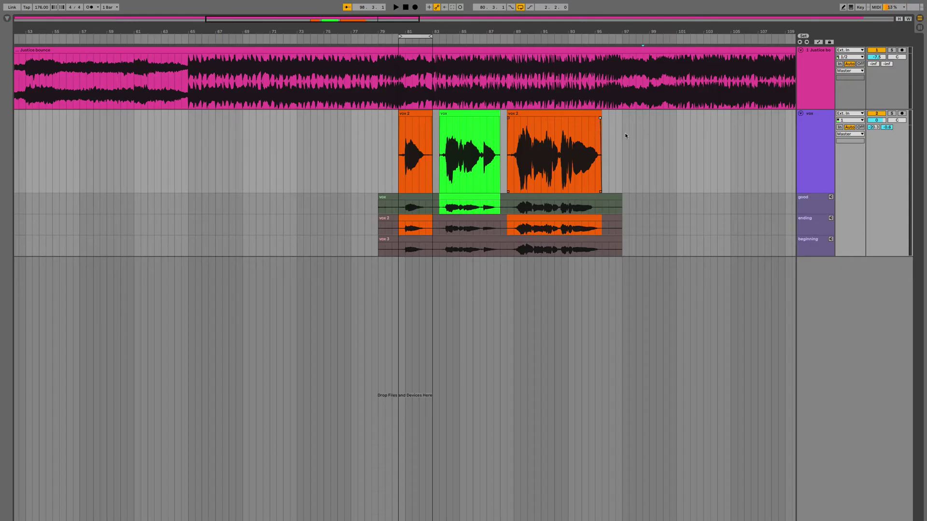
Toggle the vox track's take lanes off and on, and briefly switch to the automation view while they are hidden.
{"action": "key", "text": "Left"}
{"action": "key", "text": "alt+super+u"}
{"action": "key", "text": "alt+super+u"}
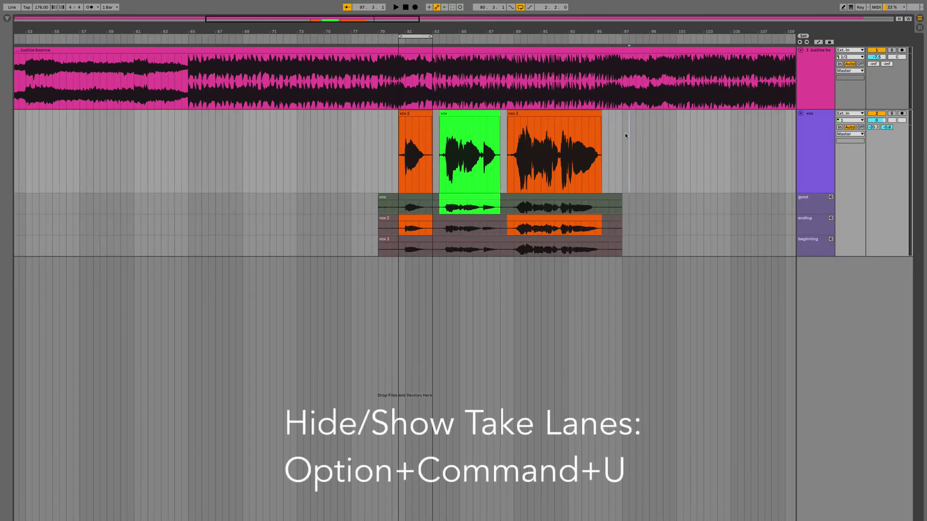
{"action": "key", "text": "alt+super+u"}
{"action": "key", "text": "a"}
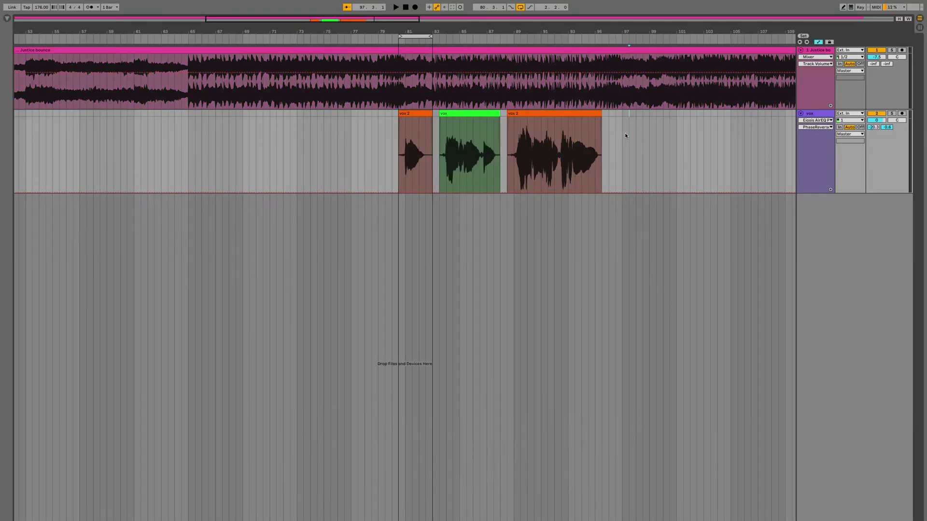
{"action": "key", "text": "alt+super+u"}
{"action": "key", "text": "a"}
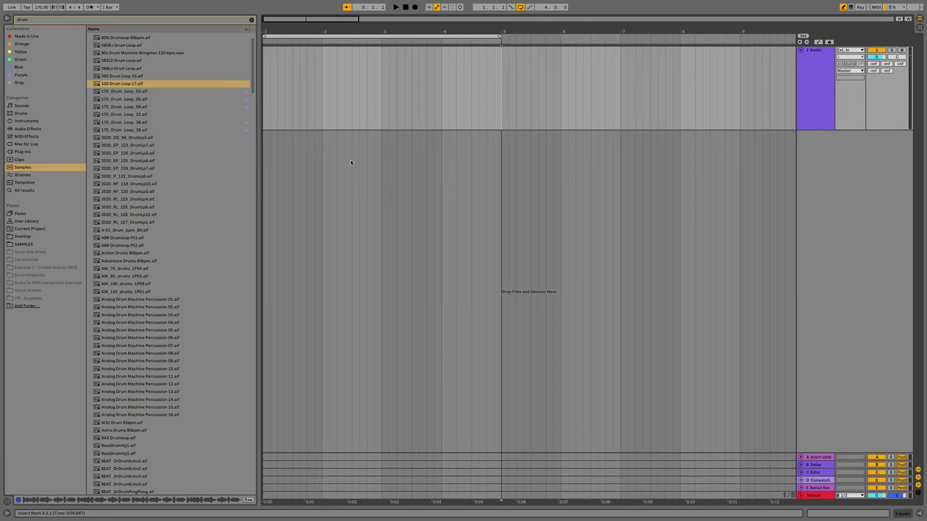
Place the sample 170_Drum_Loop_03.aif at the start of the audio track.
{"action": "left_click_drag", "start_coordinate": [125, 91], "coordinate": [277, 91]}
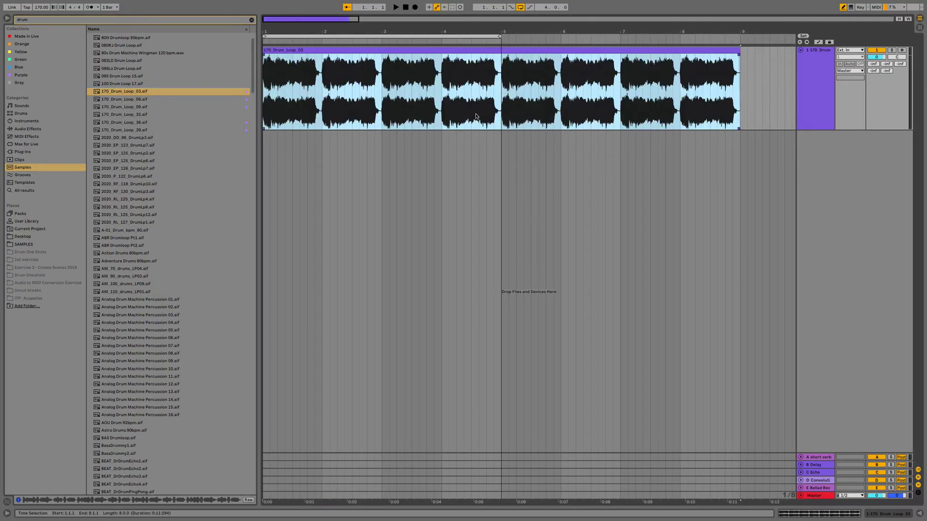
Insert four empty take lanes below the drum loop track's main lane.
{"action": "left_click", "coordinate": [801, 105]}
{"action": "right_click", "coordinate": [821, 104]}
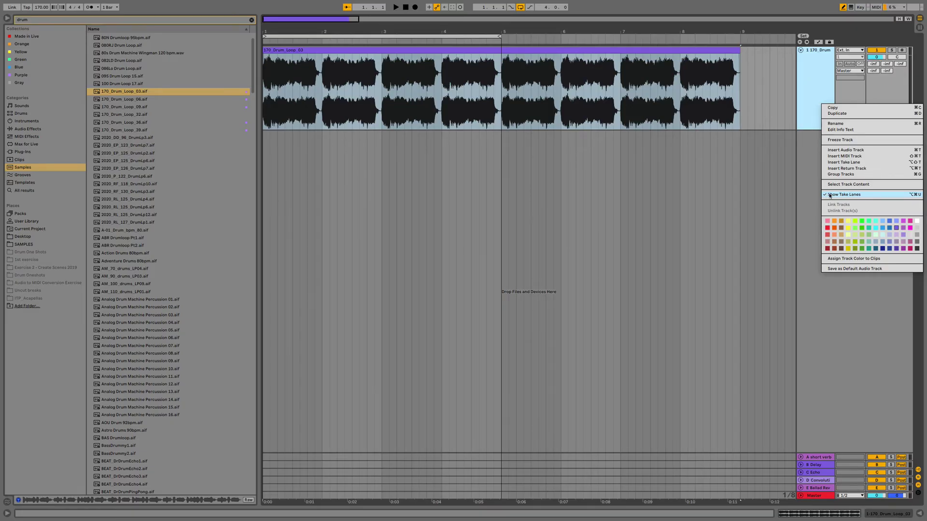
{"action": "left_click", "coordinate": [831, 165]}
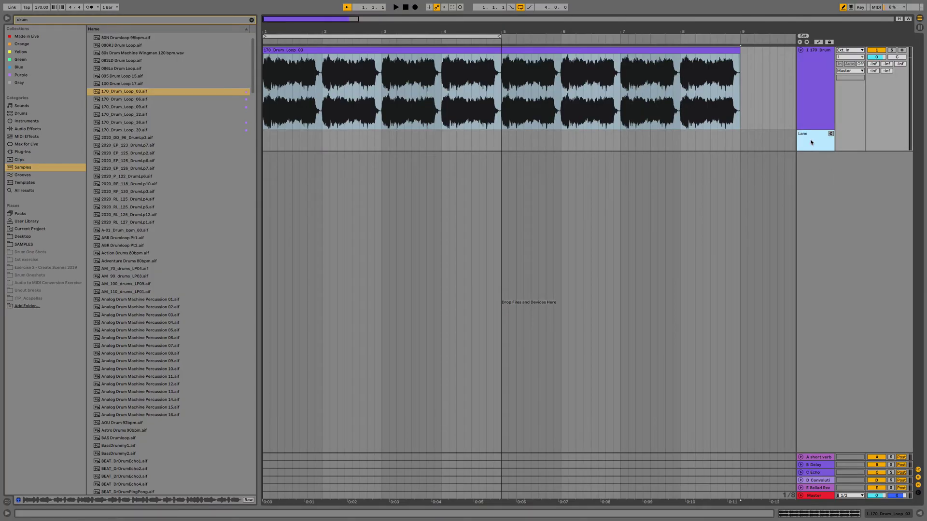
{"action": "key", "text": "alt+shift+t"}
{"action": "key", "text": "alt+shift+t"}
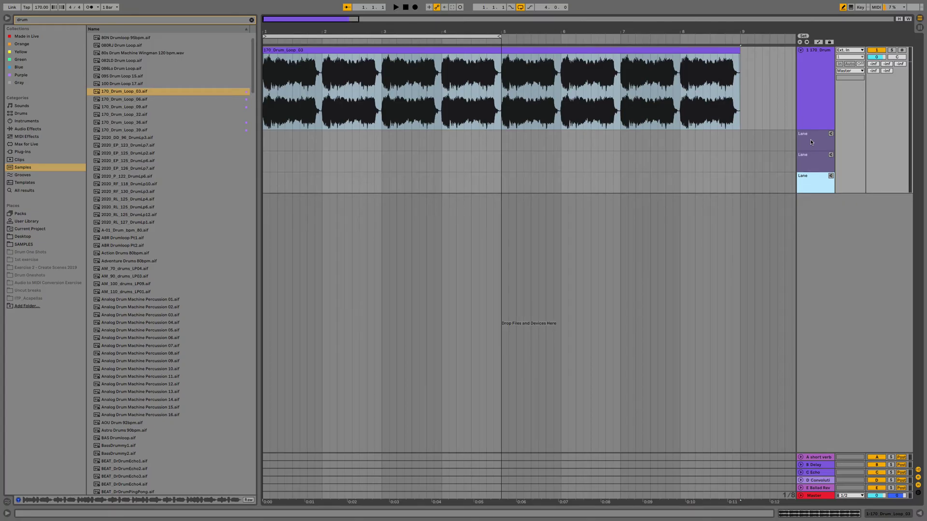
{"action": "key", "text": "alt+shift+t"}
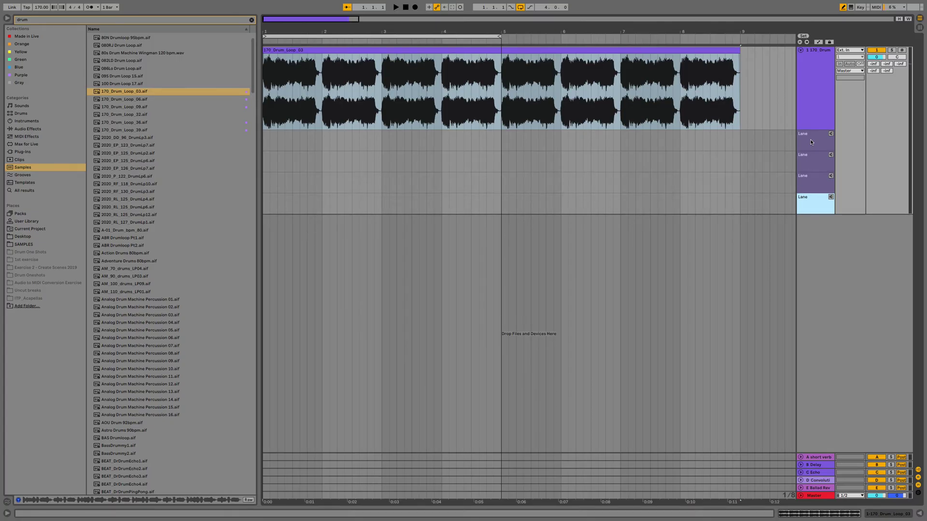
Place samples 170_Drum_Loop_06, 170_Drum_Loop_09, 170_Drum_Loop_36 and 170_Drum_Loop_39 at the start of the four take lanes, in that order.
{"action": "left_click_drag", "start_coordinate": [136, 99], "coordinate": [258, 138]}
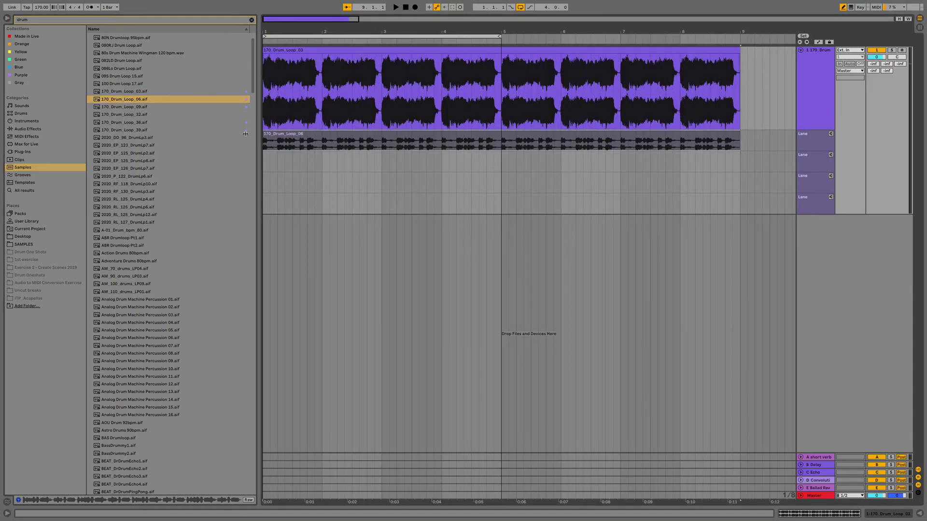
{"action": "left_click", "coordinate": [163, 108]}
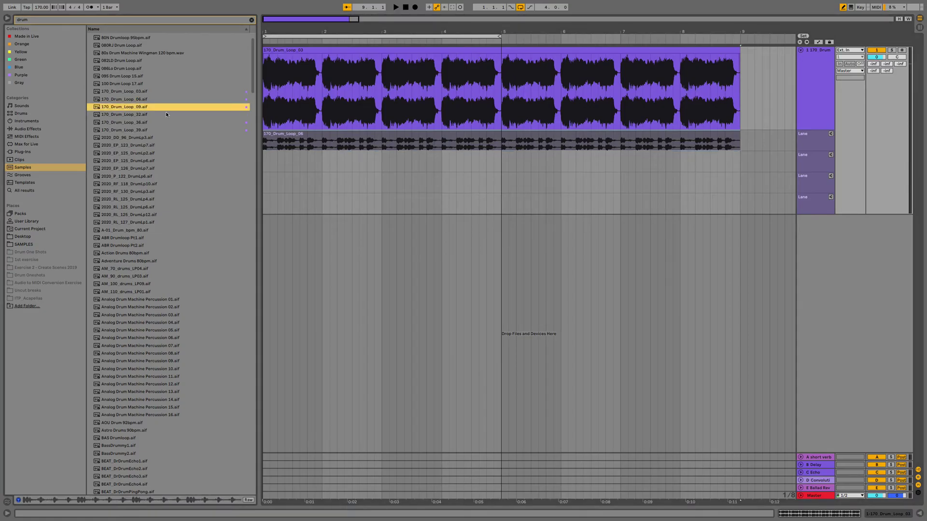
{"action": "left_click_drag", "start_coordinate": [164, 111], "coordinate": [266, 164]}
{"action": "left_click_drag", "start_coordinate": [140, 125], "coordinate": [268, 181]}
{"action": "left_click_drag", "start_coordinate": [141, 130], "coordinate": [268, 202]}
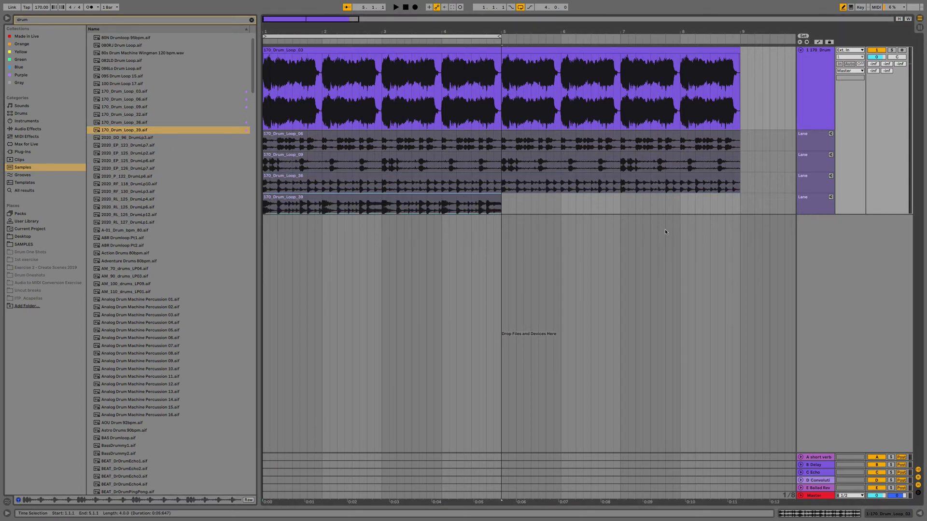
Shorten the main lane clip and the clips in the first three take lanes together so they end at bar 5.
{"action": "left_click", "coordinate": [725, 202]}
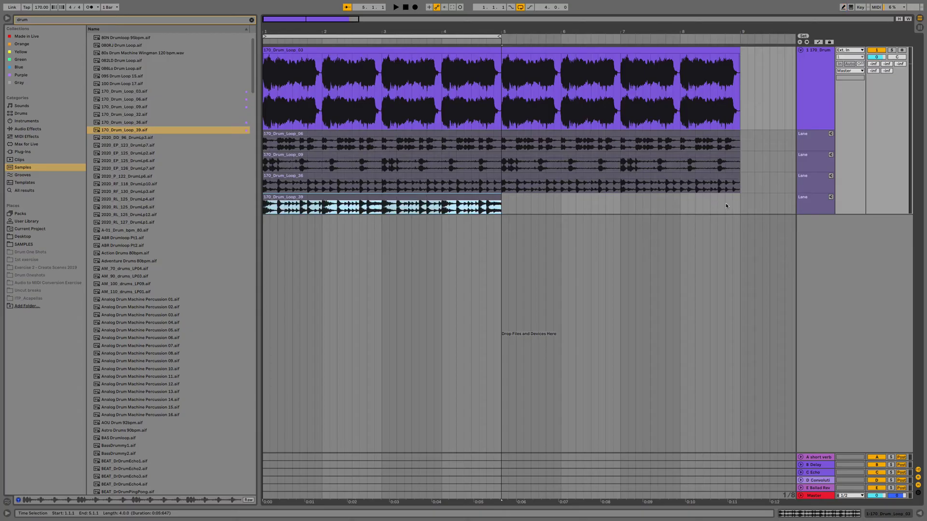
{"action": "left_click", "coordinate": [733, 92]}
{"action": "left_click", "coordinate": [707, 176], "text": "shift"}
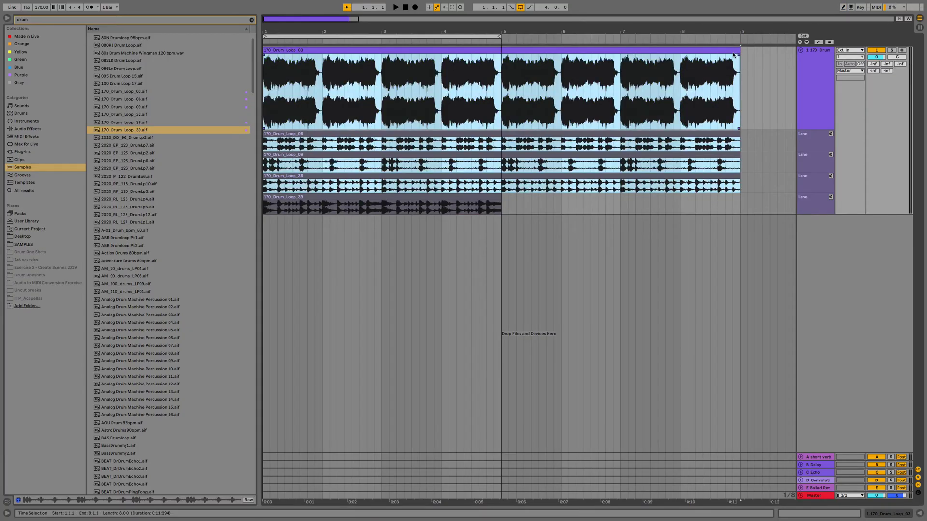
{"action": "left_click_drag", "start_coordinate": [739, 50], "coordinate": [498, 51]}
{"action": "key", "text": "plus"}
{"action": "key", "text": "plus"}
{"action": "key", "text": "minus"}
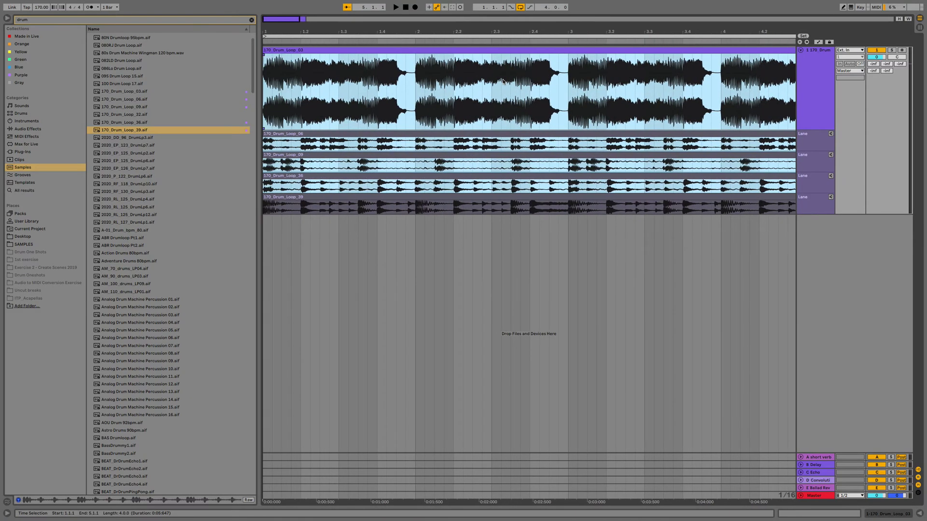
{"action": "key", "text": "minus"}
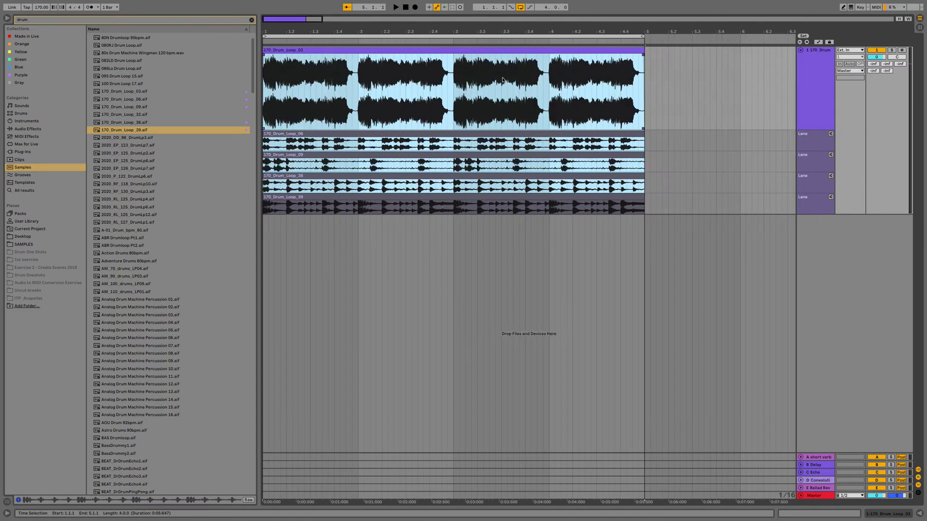
Increase the height of all four take lanes together to show their waveforms larger.
{"action": "left_click", "coordinate": [801, 144]}
{"action": "left_click", "coordinate": [813, 199], "text": "shift"}
{"action": "left_click_drag", "start_coordinate": [801, 151], "coordinate": [798, 185]}
{"action": "left_click", "coordinate": [814, 162]}
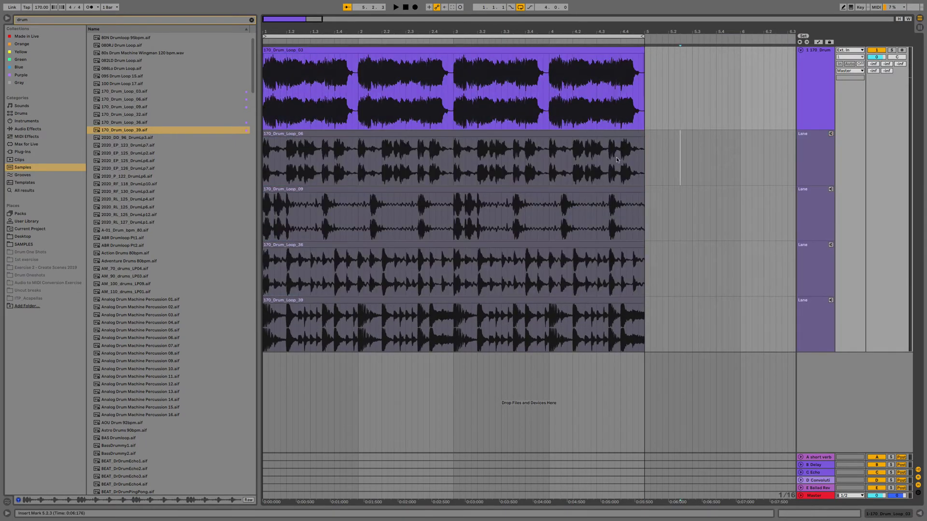
Colour the 170_Drum_Loop_06 clip magenta and the 170_Drum_Loop_09 clip pink.
{"action": "left_click", "coordinate": [452, 136]}
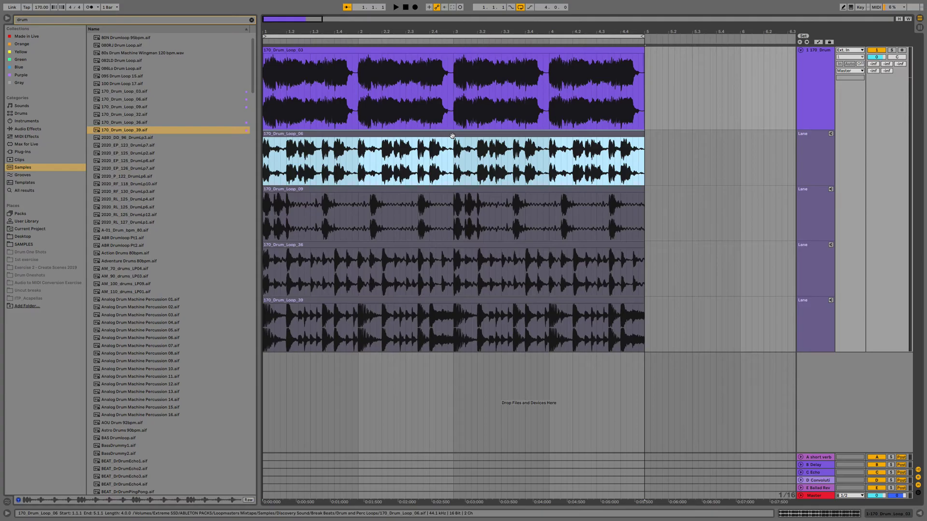
{"action": "right_click", "coordinate": [452, 136]}
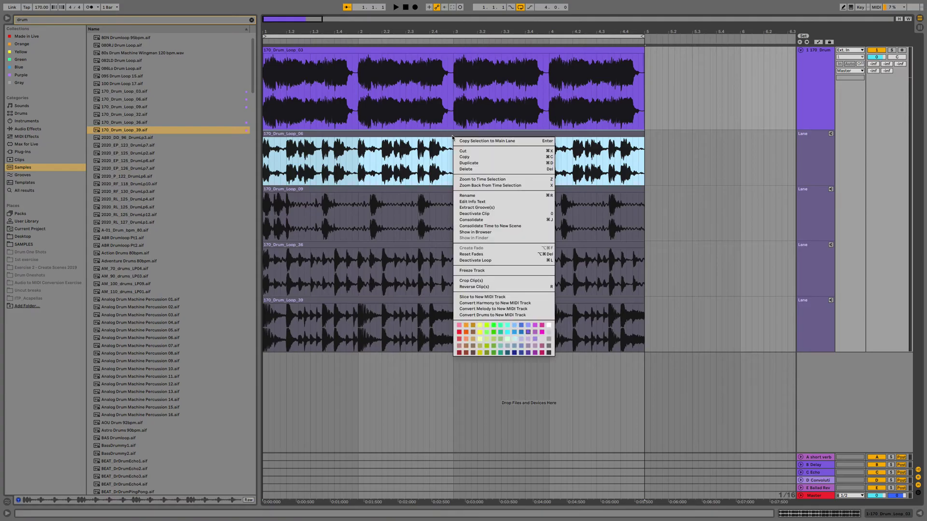
{"action": "left_click", "coordinate": [536, 325]}
{"action": "left_click", "coordinate": [421, 194]}
{"action": "right_click", "coordinate": [421, 193]}
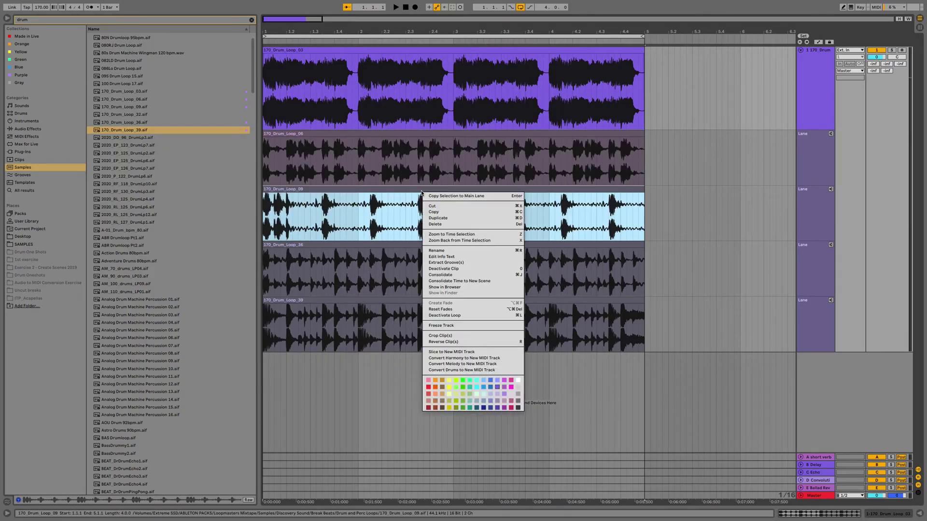
{"action": "left_click", "coordinate": [517, 386]}
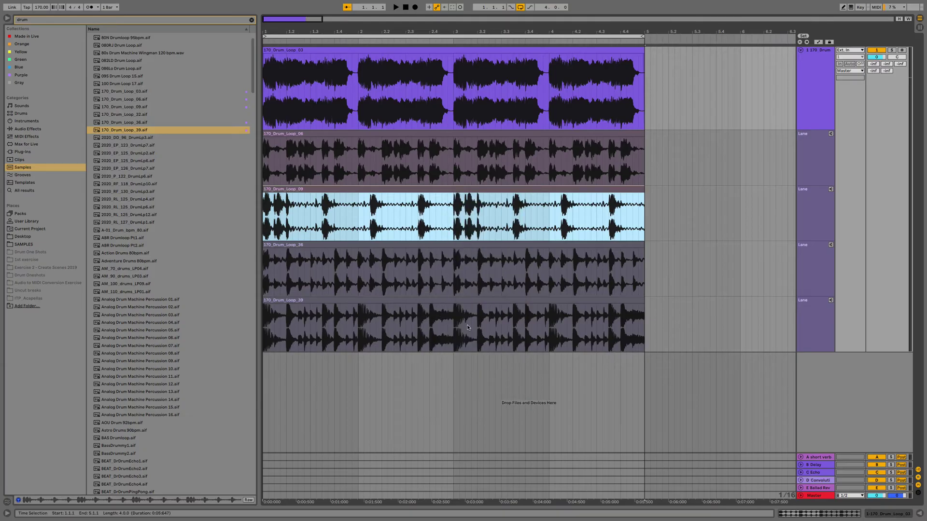
Colour the 170_Drum_Loop_36 clip green and the 170_Drum_Loop_39 clip grey.
{"action": "left_click", "coordinate": [398, 247]}
{"action": "right_click", "coordinate": [398, 247]}
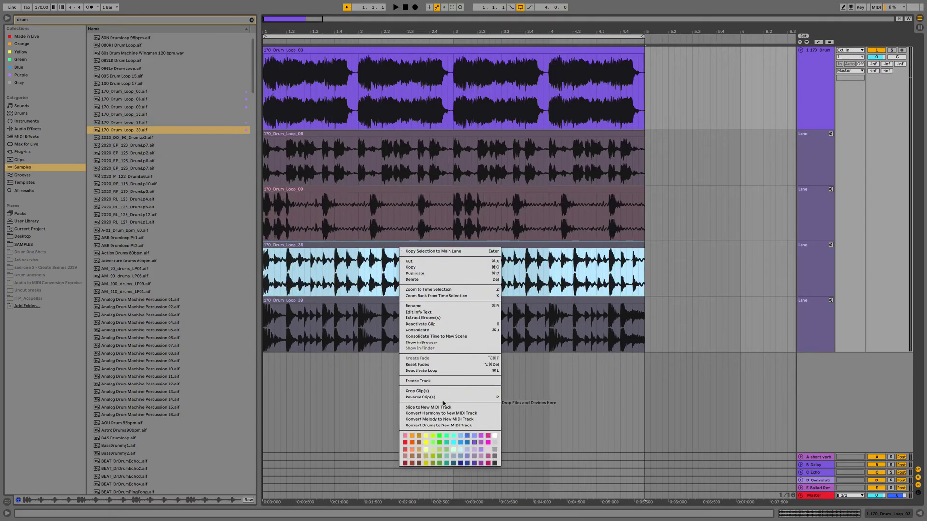
{"action": "left_click", "coordinate": [439, 445]}
{"action": "left_click", "coordinate": [423, 306]}
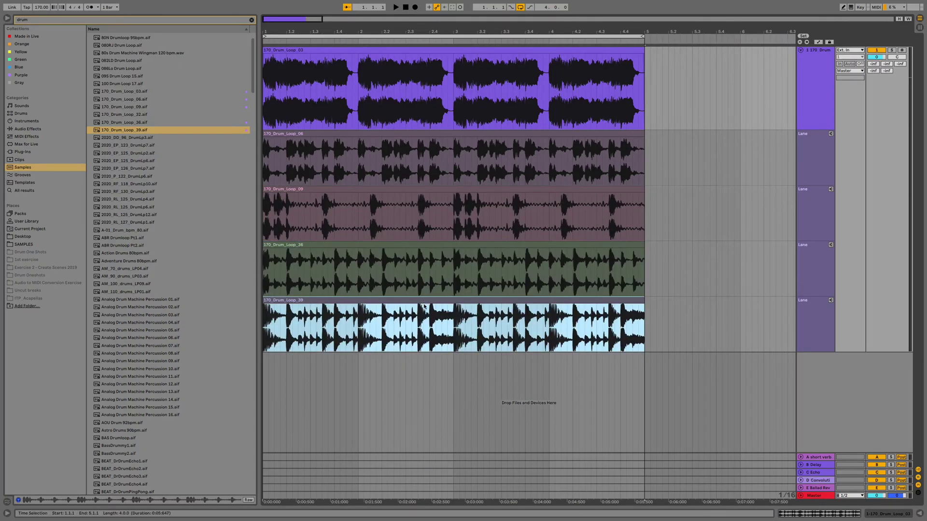
{"action": "right_click", "coordinate": [423, 306]}
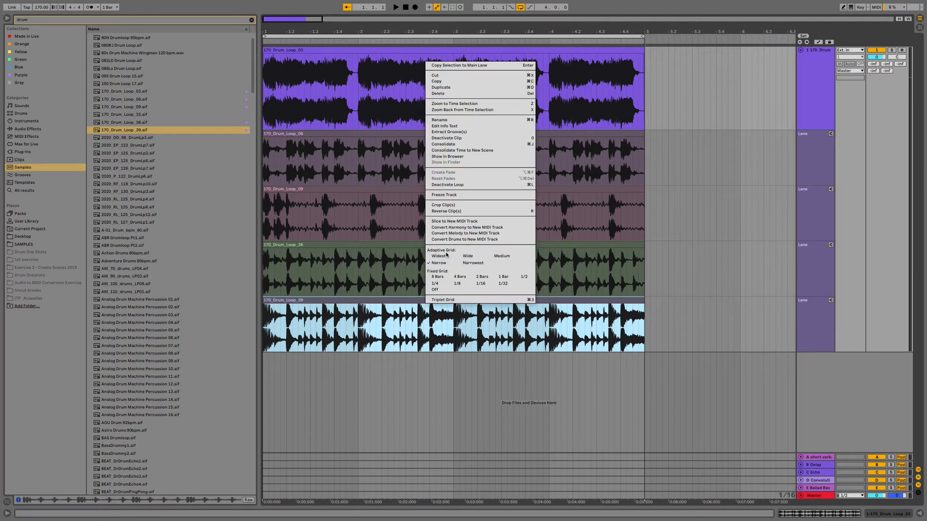
{"action": "right_click", "coordinate": [400, 303]}
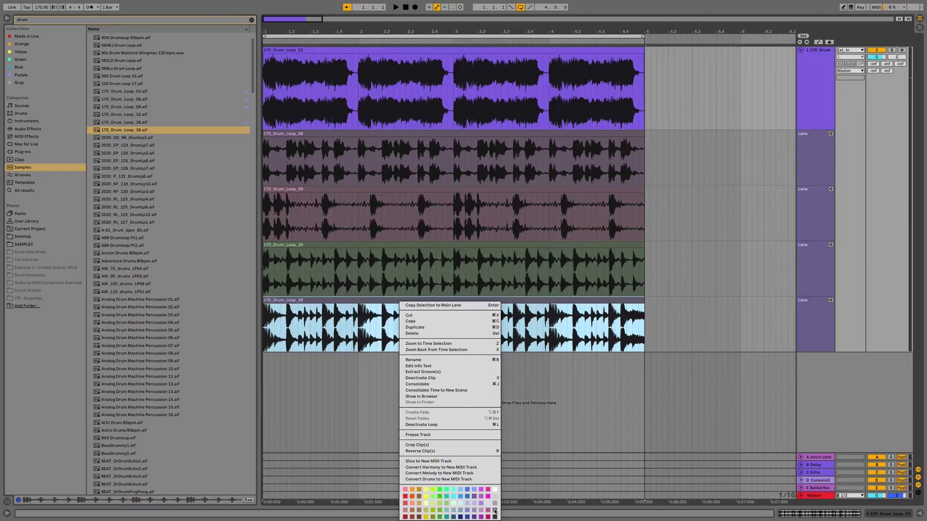
{"action": "left_click", "coordinate": [370, 299]}
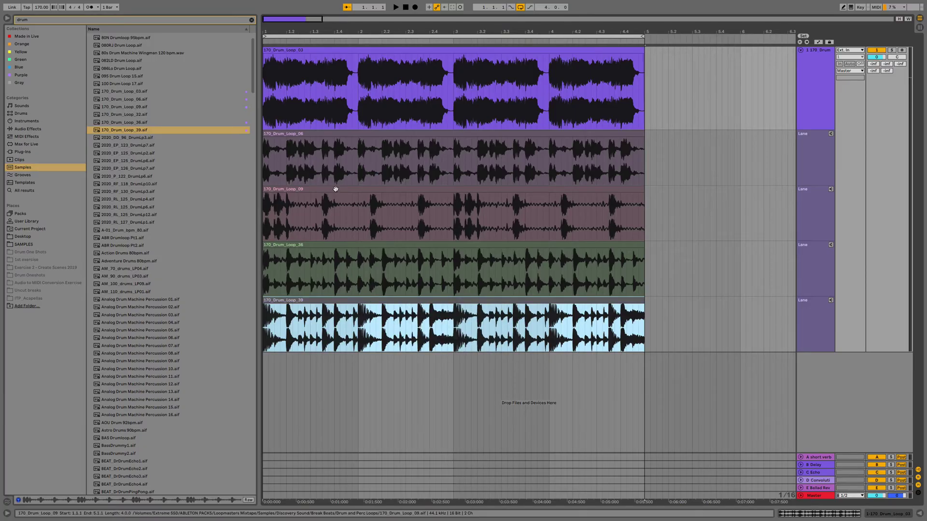
With Draw Mode on, comp the first beat of the 170_Drum_Loop_06 take into the main lane and start playback.
{"action": "left_click", "coordinate": [294, 136]}
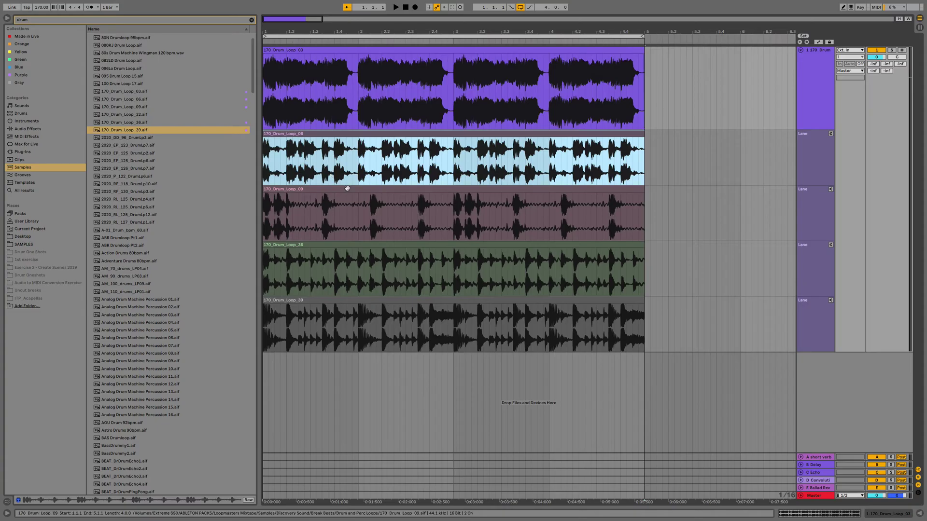
{"action": "key", "text": "b"}
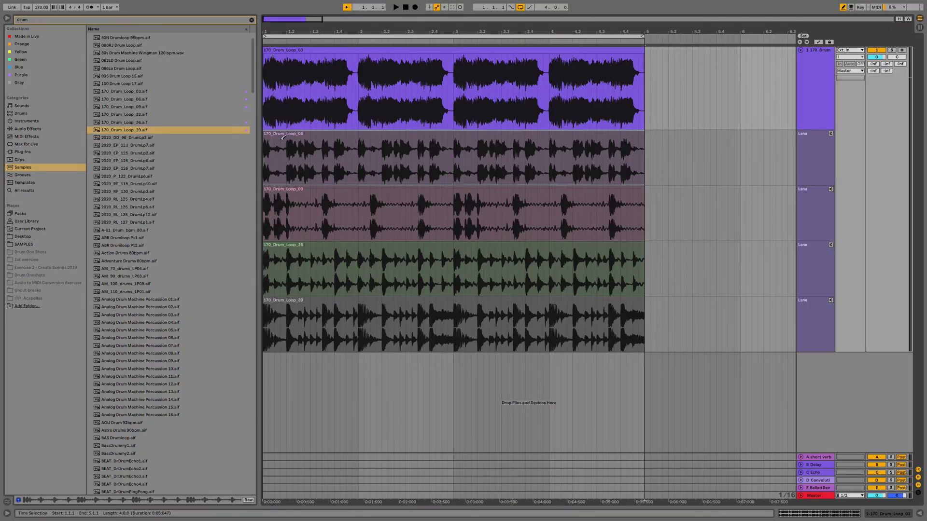
{"action": "left_click_drag", "start_coordinate": [284, 139], "coordinate": [263, 137]}
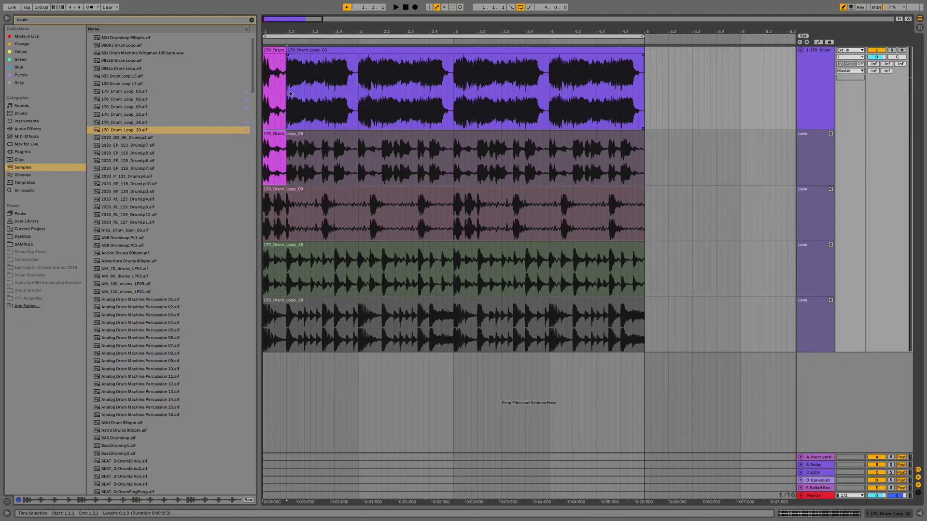
{"action": "key", "text": "space"}
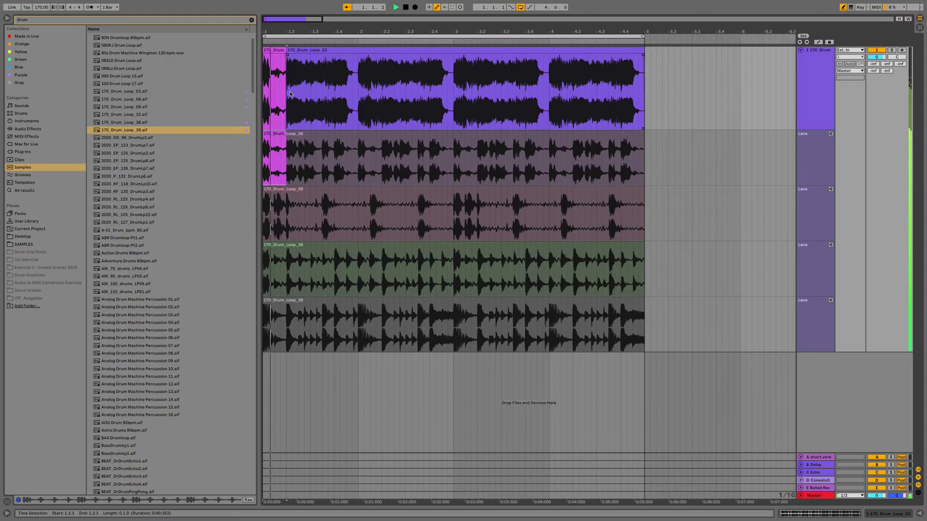
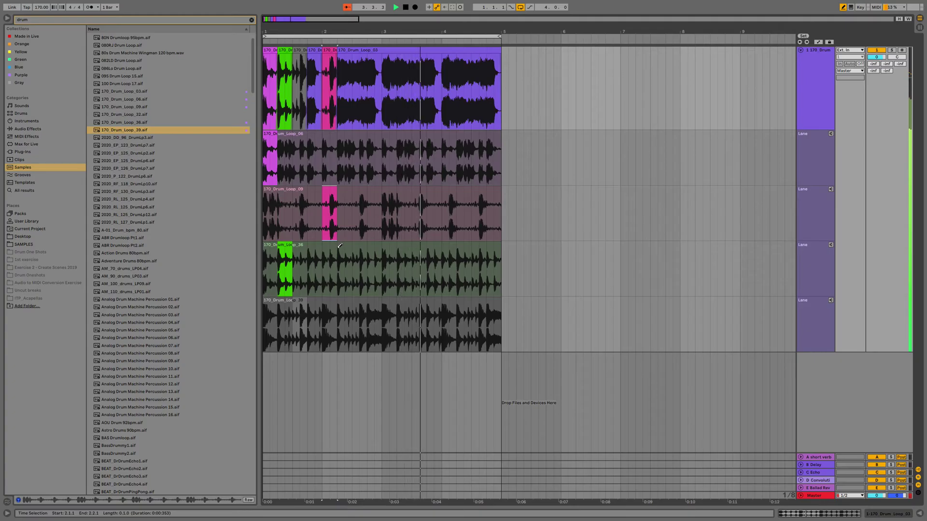
Comp short slices of Loop_36 and Loop_39 from 2.2.1, Loop_06 at 2.3.3 and 3.2.1, and Loop_36 at 3.4.1 into the main lane.
{"action": "left_click", "coordinate": [343, 266]}
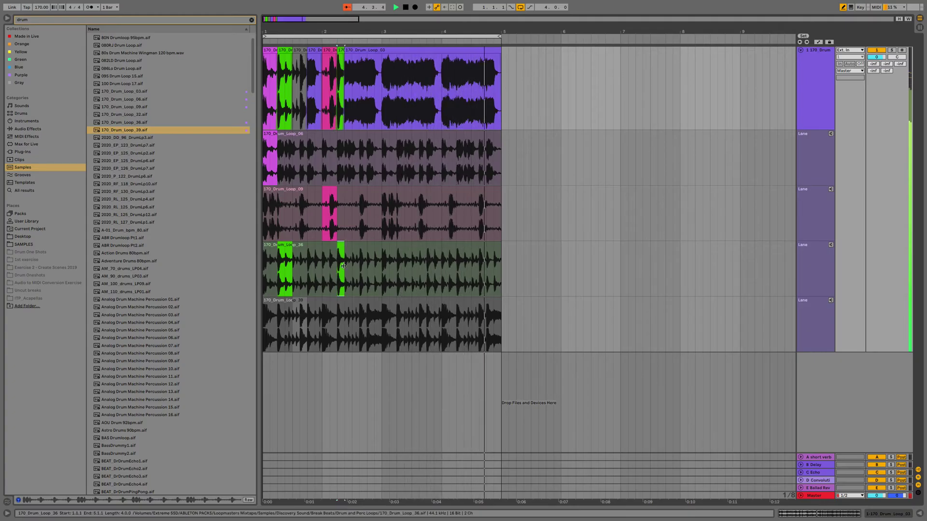
{"action": "left_click", "coordinate": [352, 300]}
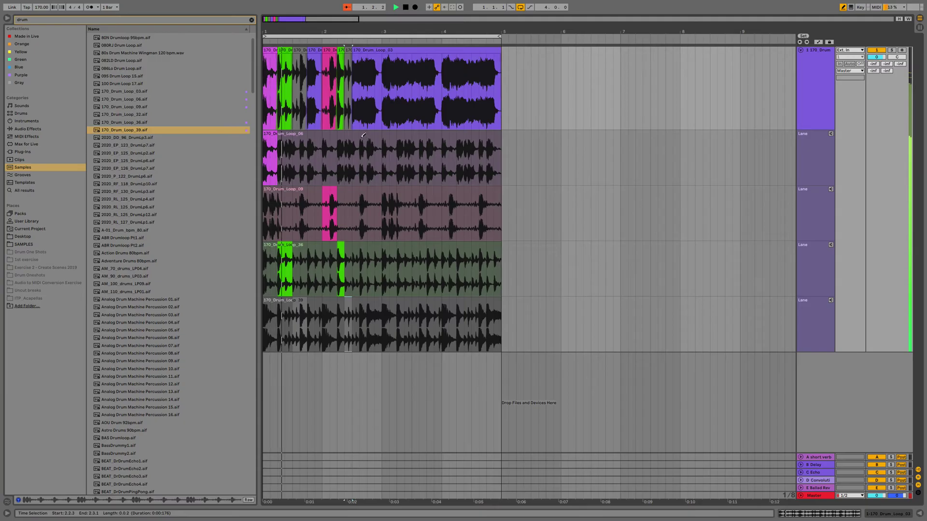
{"action": "left_click_drag", "start_coordinate": [363, 137], "coordinate": [373, 136]}
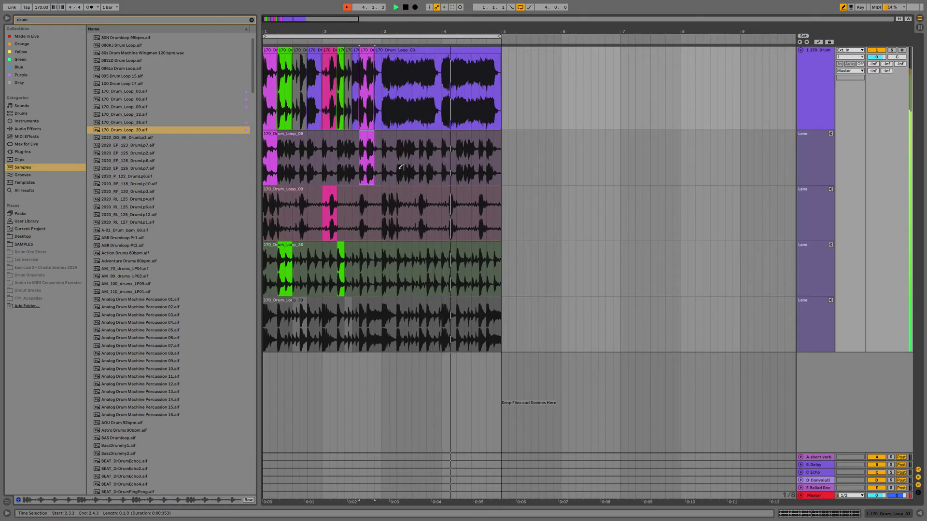
{"action": "left_click_drag", "start_coordinate": [398, 160], "coordinate": [418, 159]}
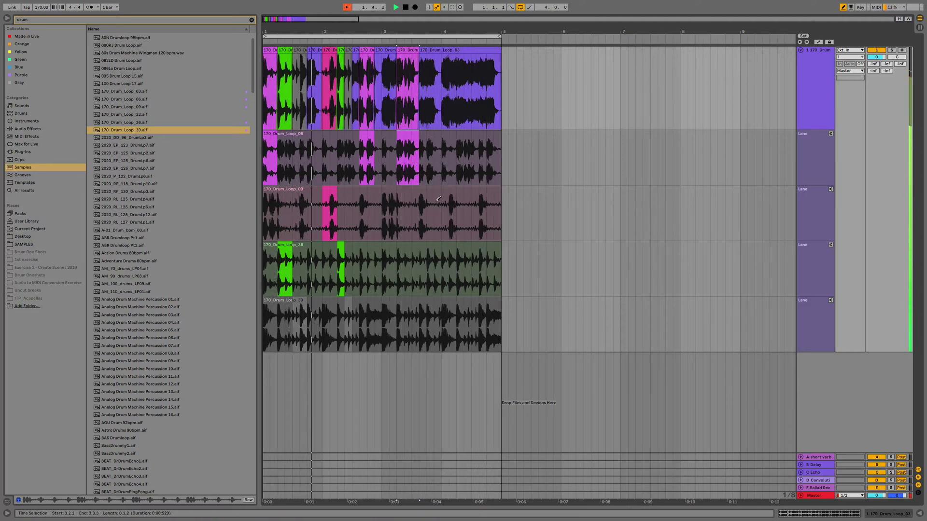
{"action": "left_click_drag", "start_coordinate": [426, 251], "coordinate": [441, 251]}
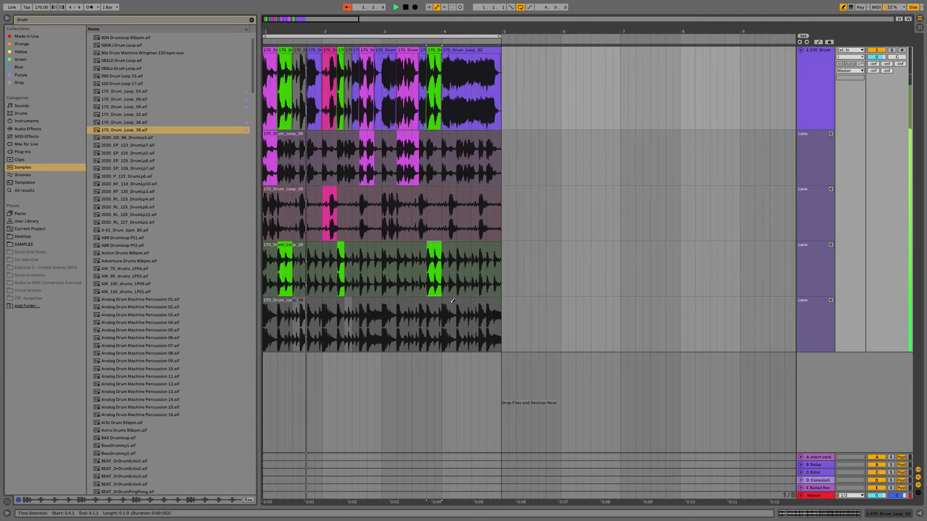
Fill bar 4 of the comp from 4.1.1 with consecutive slices of Loop_09, Loop_06, Loop_09, Loop_36 and Loop_39.
{"action": "left_click", "coordinate": [453, 195]}
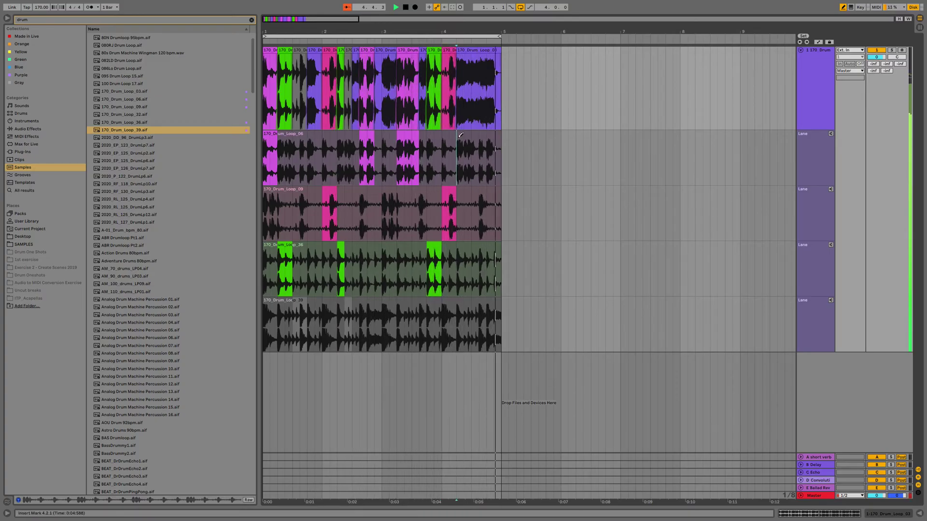
{"action": "left_click", "coordinate": [459, 145]}
{"action": "left_click", "coordinate": [467, 191]}
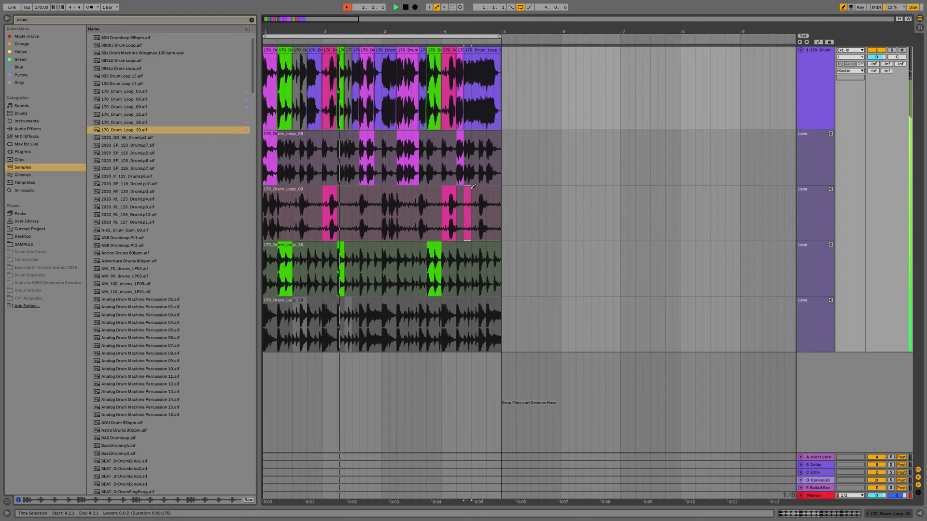
{"action": "left_click", "coordinate": [476, 245]}
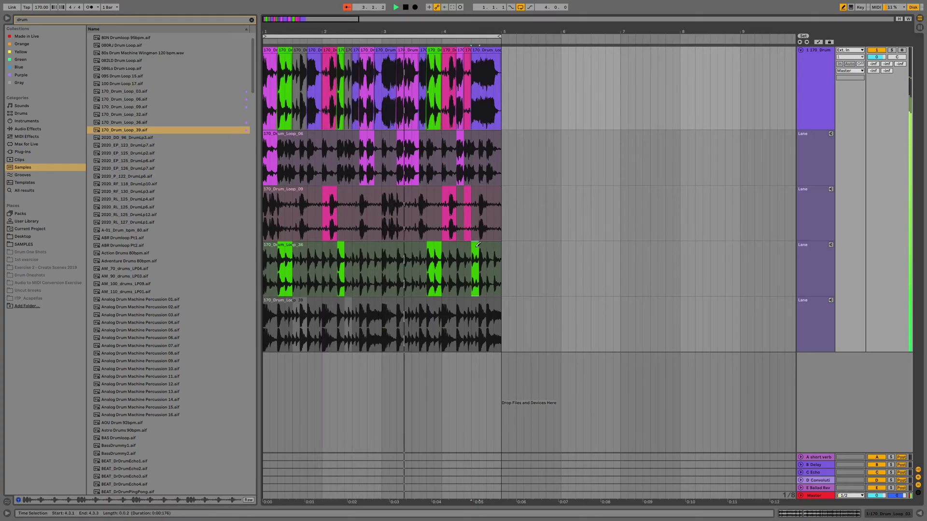
{"action": "left_click", "coordinate": [486, 302]}
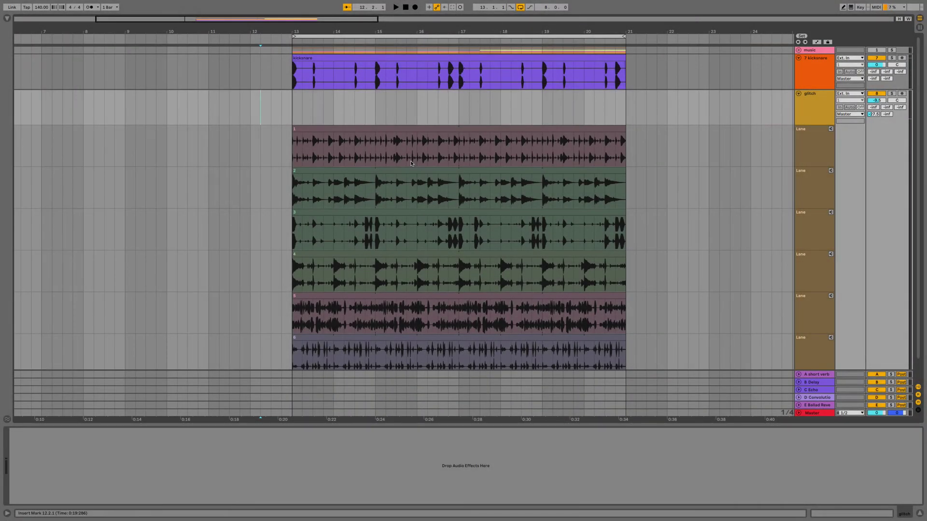
Start playback and audition the glitch track's percussion take lanes one after another against the kicksnare loop, ending with auditioning switched off.
{"action": "scroll", "coordinate": [566, 177], "scroll_direction": "right", "scroll_amount": 2}
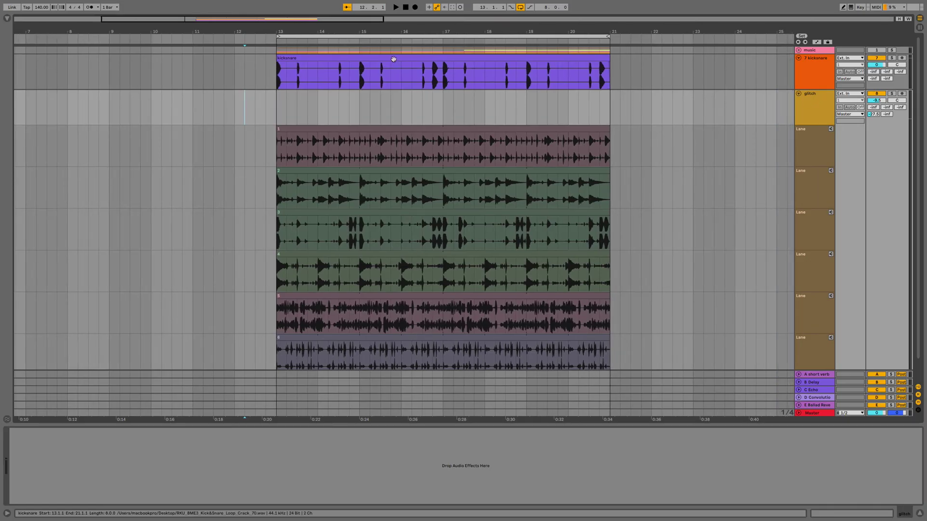
{"action": "key", "text": "space"}
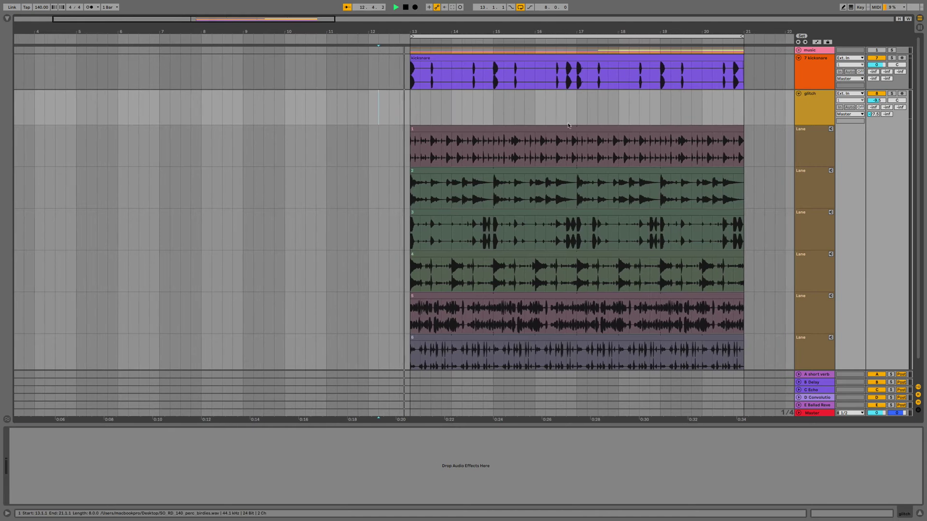
{"action": "scroll", "coordinate": [473, 105], "scroll_direction": "right", "scroll_amount": 1}
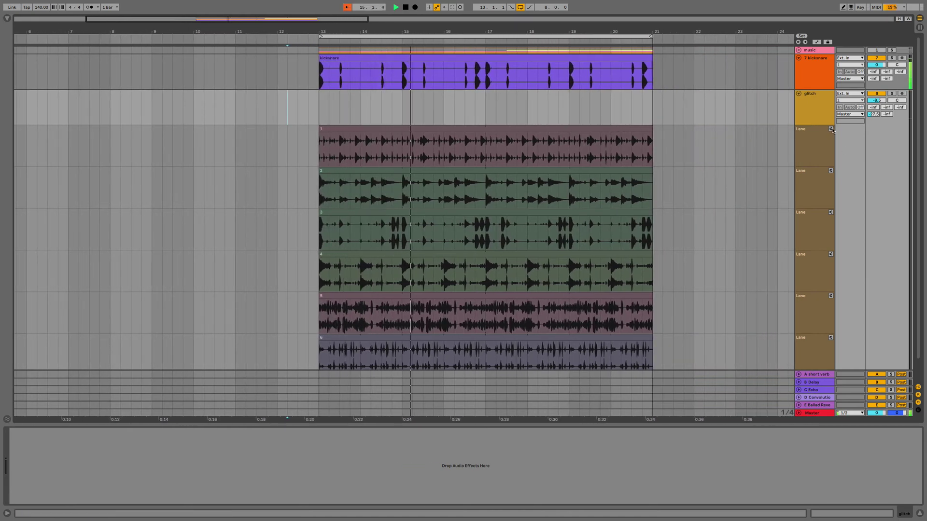
{"action": "left_click", "coordinate": [833, 146]}
{"action": "left_click", "coordinate": [830, 172]}
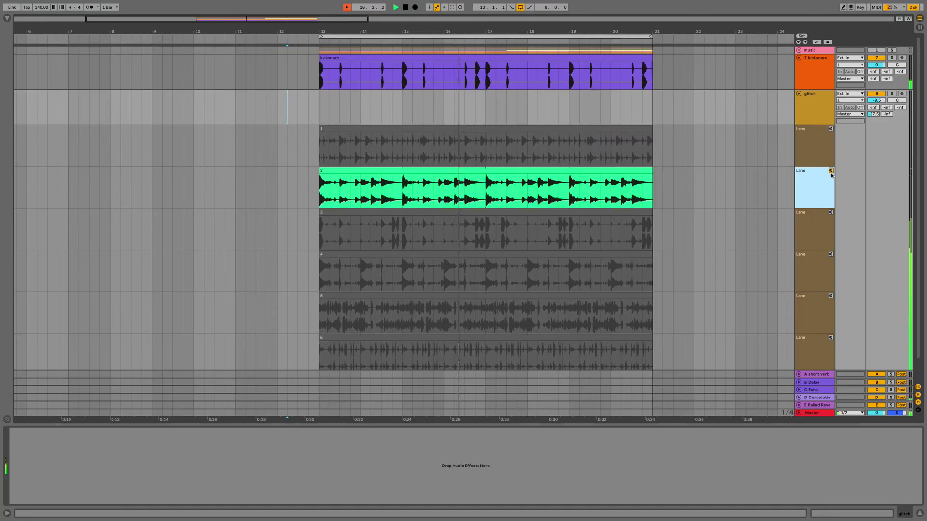
{"action": "left_click", "coordinate": [831, 213]}
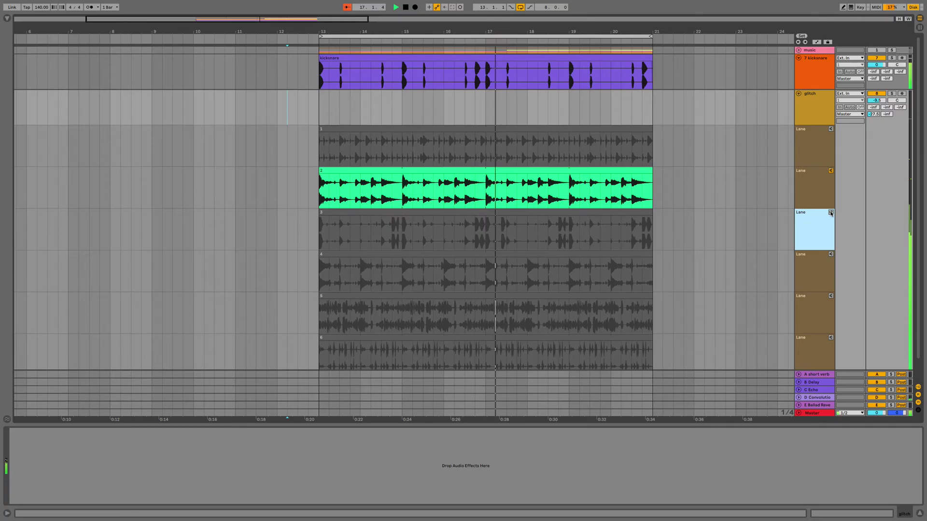
{"action": "left_click", "coordinate": [831, 254]}
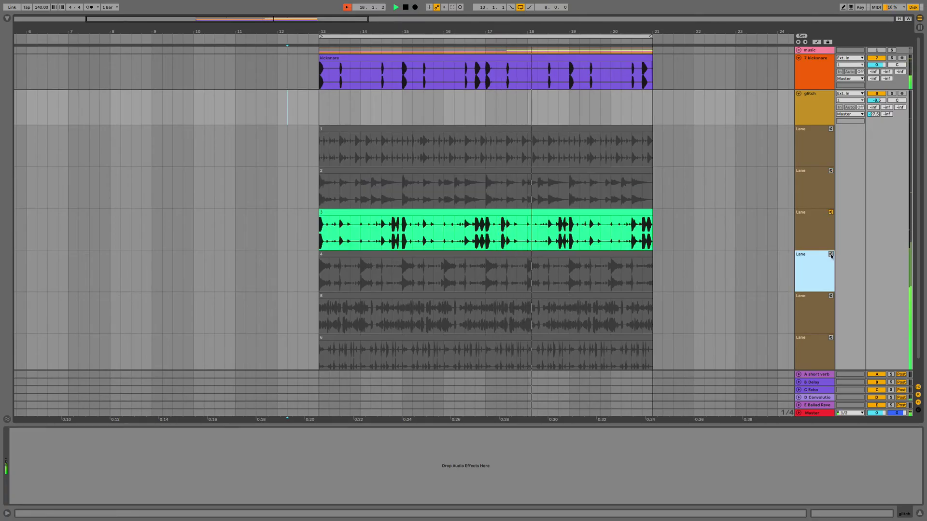
{"action": "left_click", "coordinate": [830, 296]}
{"action": "scroll", "coordinate": [832, 311], "scroll_direction": "down", "scroll_amount": 2}
{"action": "left_click", "coordinate": [830, 314]}
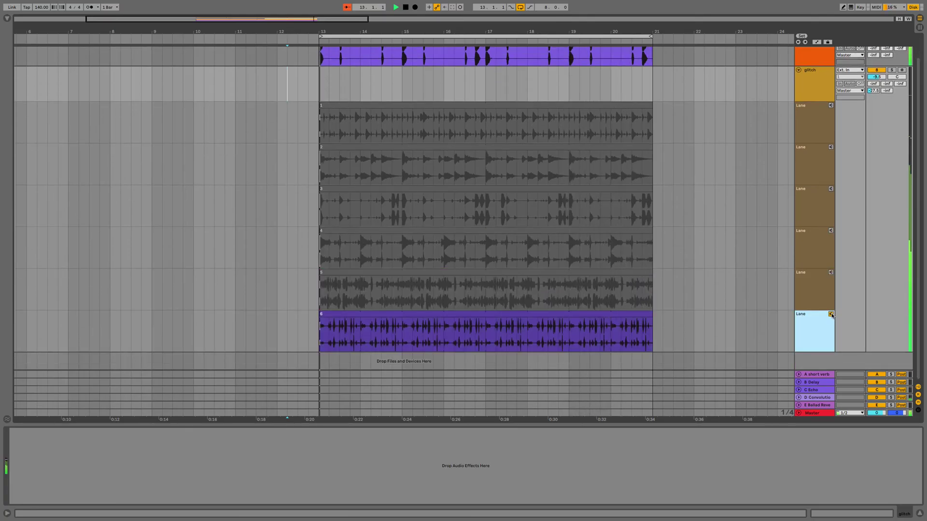
{"action": "left_click", "coordinate": [831, 315]}
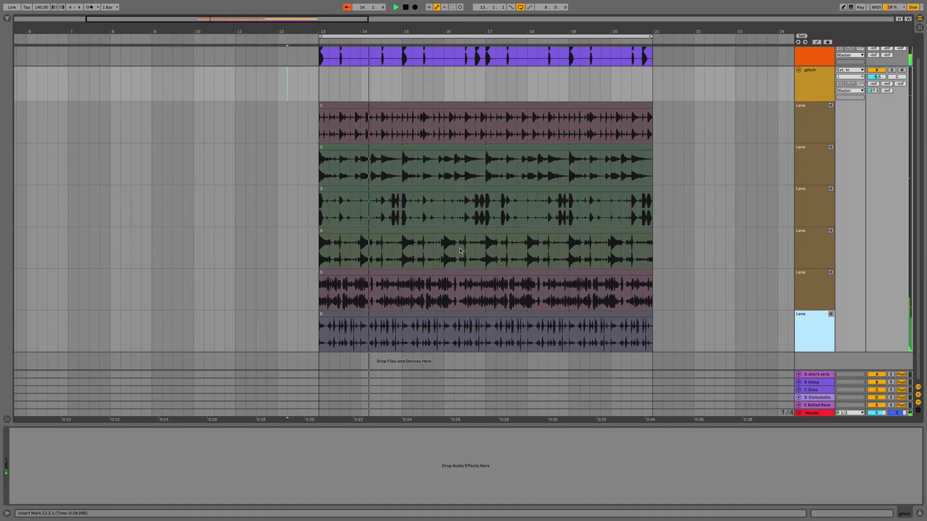
Stop playback, enable Draw Mode and comp short slices from all six take lanes into the glitch main lane from 13.1 to 17.3.
{"action": "key", "text": "space"}
{"action": "key", "text": "b"}
{"action": "left_click", "coordinate": [343, 240]}
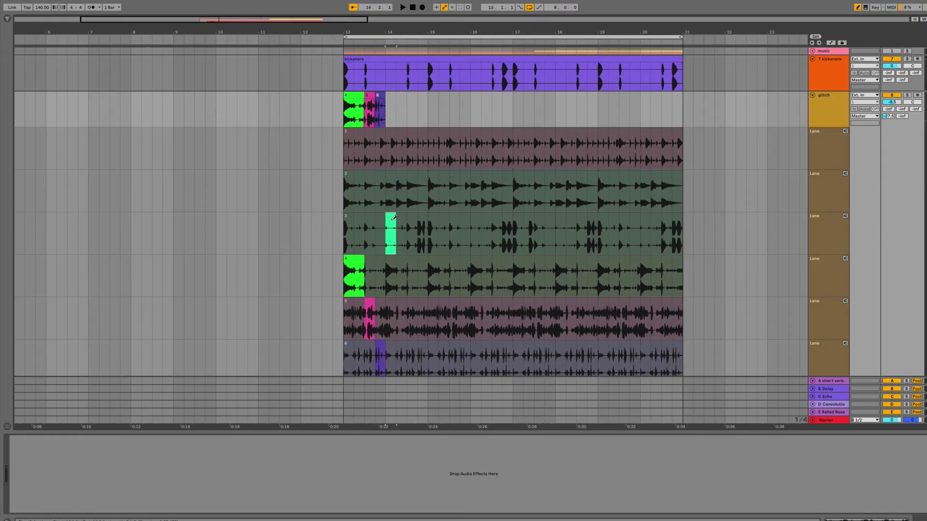
{"action": "left_click", "coordinate": [431, 181]}
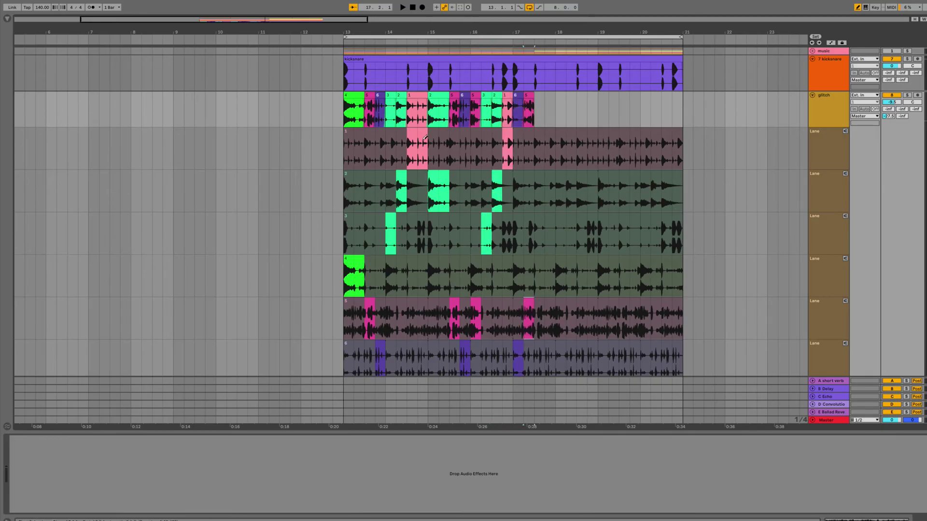
Select the loop region and play the partly filled glitch comp from bar 13.
{"action": "left_click", "coordinate": [348, 37]}
{"action": "key", "text": "space"}
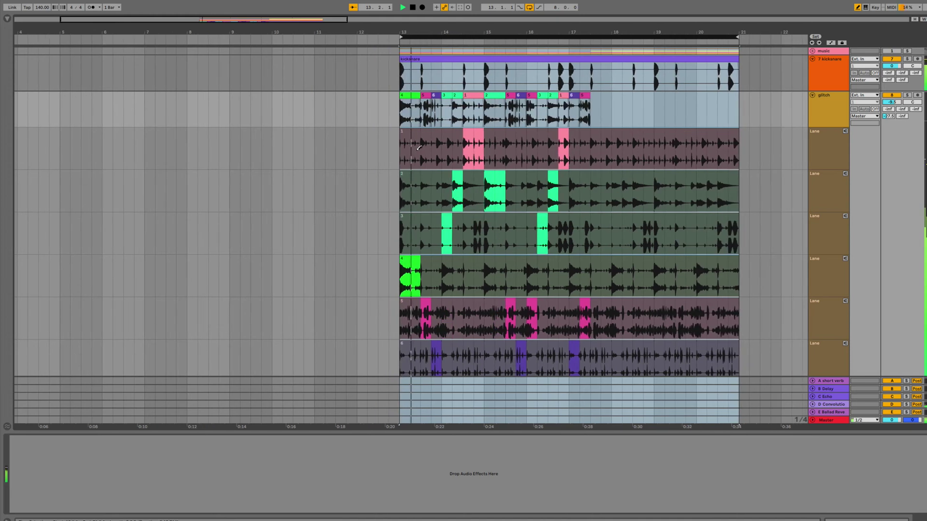
{"action": "scroll", "coordinate": [460, 268], "scroll_direction": "right", "scroll_amount": 3}
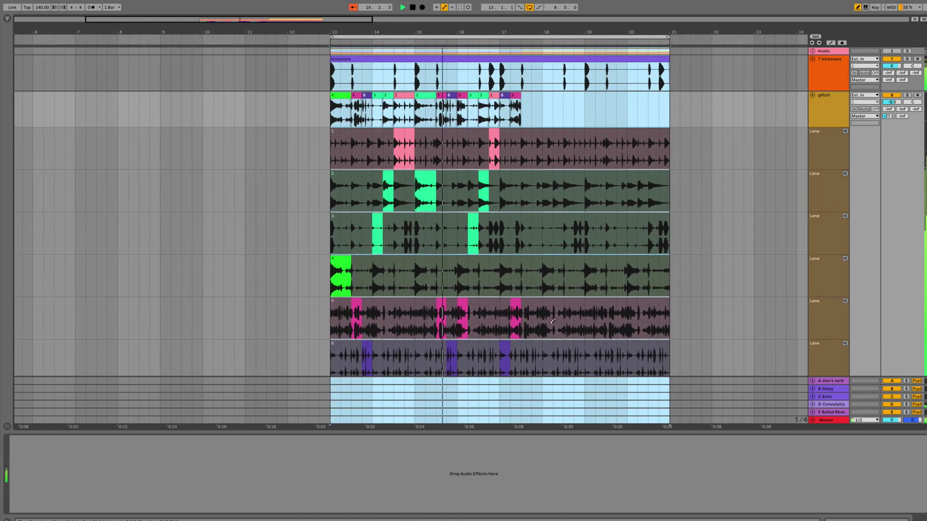
{"action": "scroll", "coordinate": [551, 290], "scroll_direction": "down", "scroll_amount": 1}
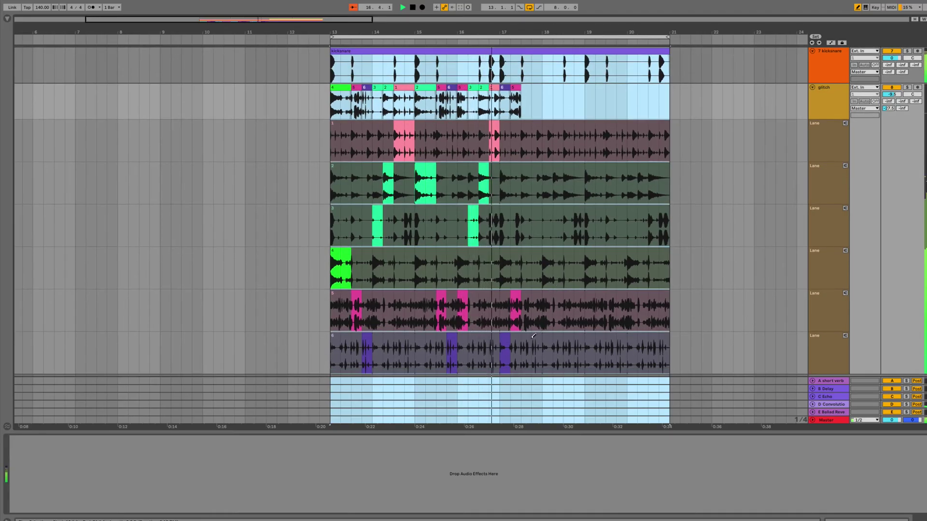
Continue the glitch comp with one-beat slices: lane 6 at 17.3, lane 5 at 17.4, lane 4 at 18.1, lanes 2, 1 and 2 from 18.2.
{"action": "left_click", "coordinate": [526, 336]}
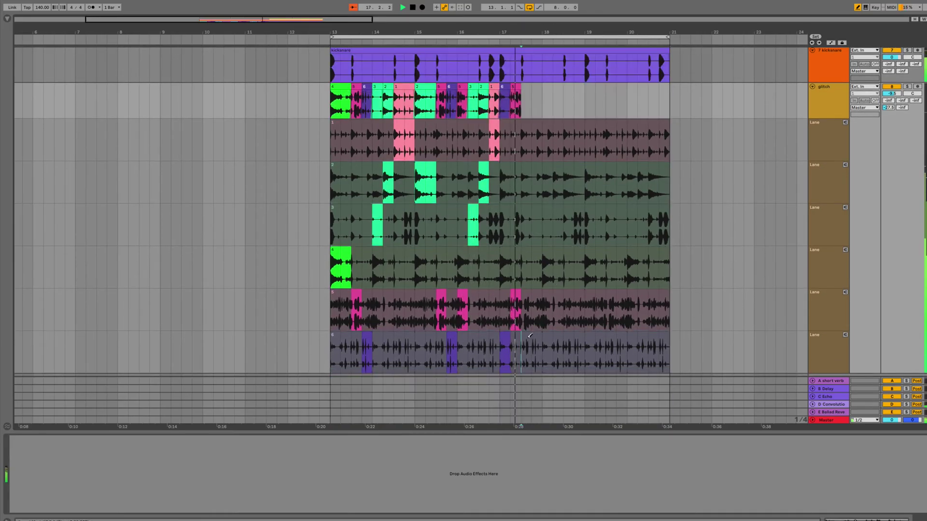
{"action": "left_click", "coordinate": [537, 295]}
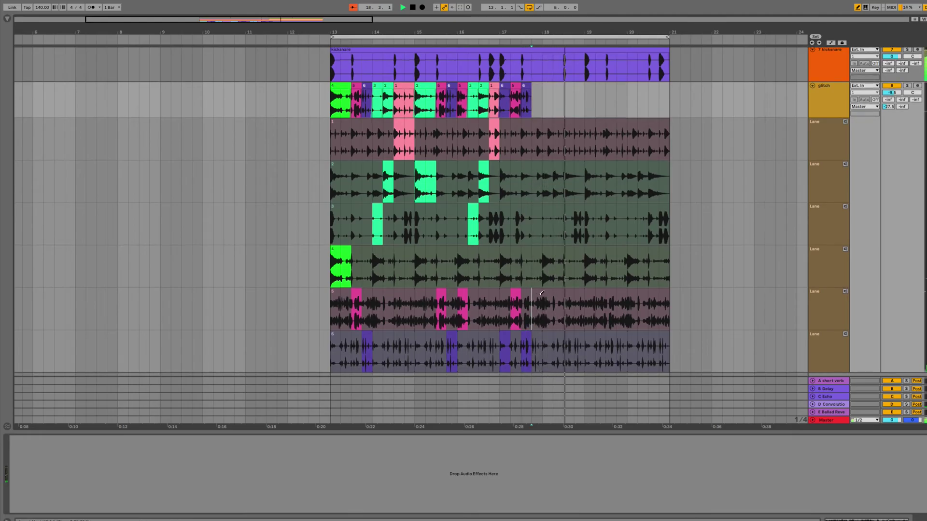
{"action": "left_click", "coordinate": [546, 249]}
{"action": "scroll", "coordinate": [555, 232], "scroll_direction": "up", "scroll_amount": 1}
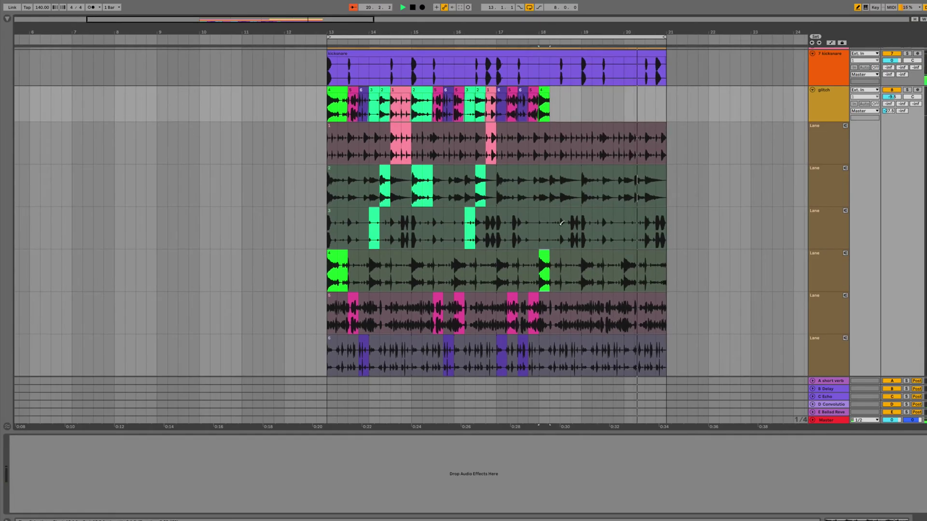
{"action": "scroll", "coordinate": [555, 173], "scroll_direction": "up", "scroll_amount": 1}
{"action": "left_click", "coordinate": [555, 171]}
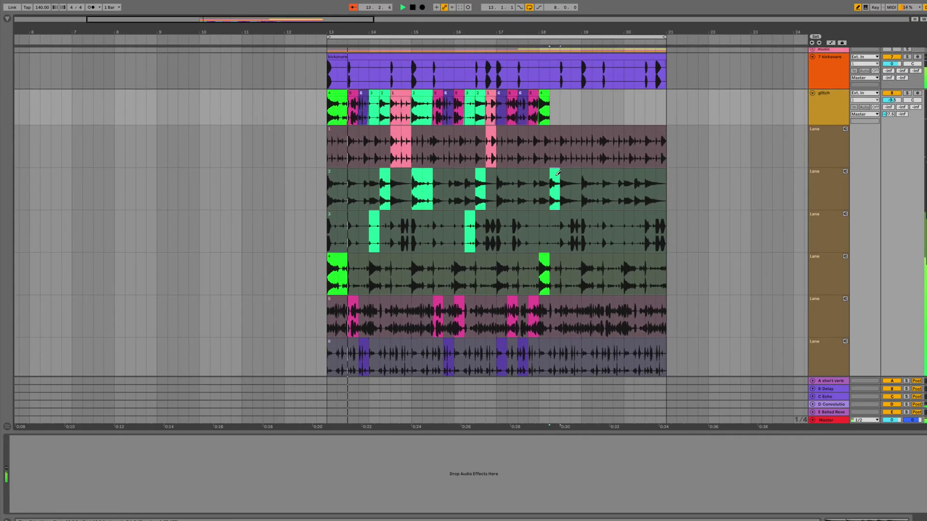
{"action": "scroll", "coordinate": [567, 154], "scroll_direction": "down", "scroll_amount": 1}
{"action": "left_click", "coordinate": [566, 130]}
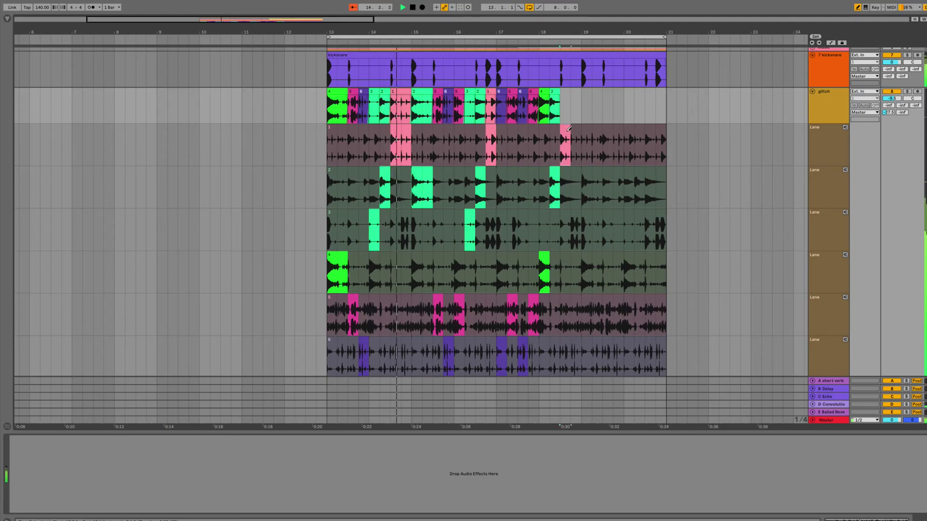
{"action": "left_click", "coordinate": [573, 170]}
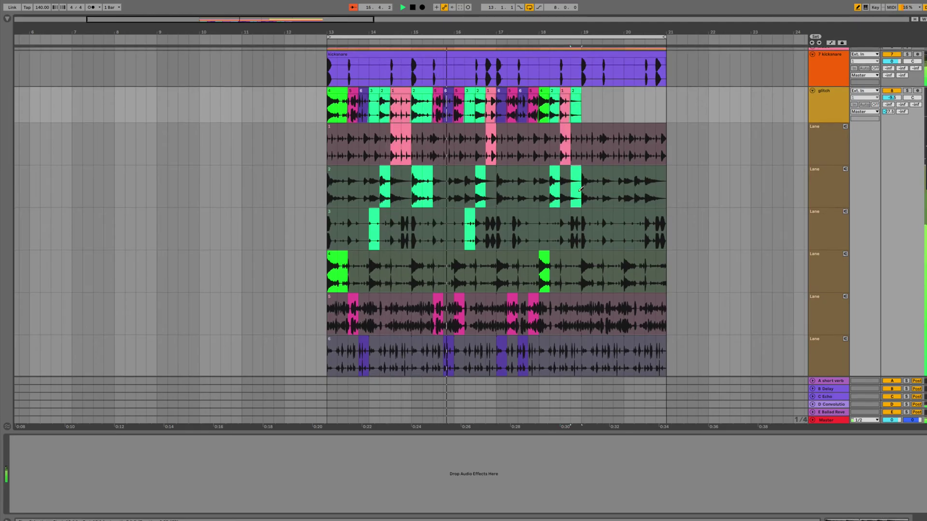
Complete the glitch comp with lane 4 at 19.1, lane 5 at 19.2, two beats of lane 6, then lanes 5, 3, 1 and 6 across bar 20.
{"action": "left_click", "coordinate": [583, 262]}
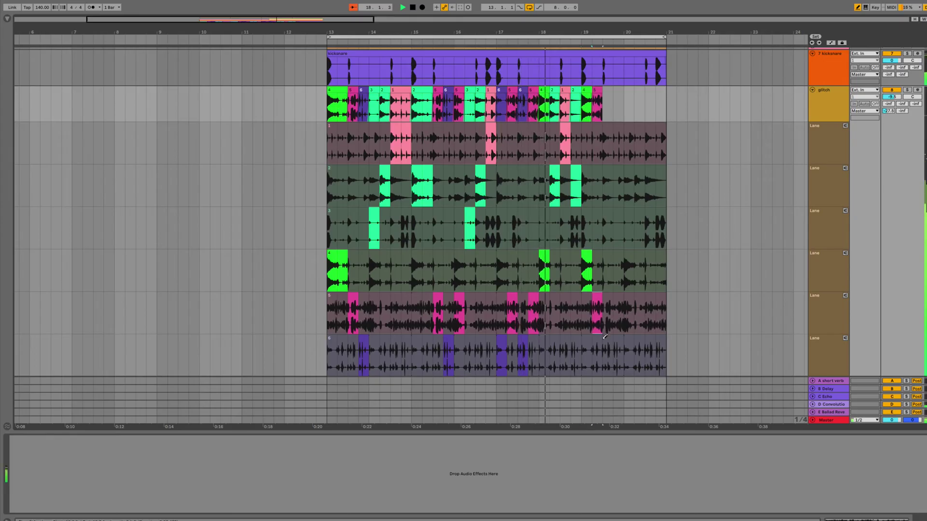
{"action": "left_click_drag", "start_coordinate": [603, 338], "coordinate": [623, 340]}
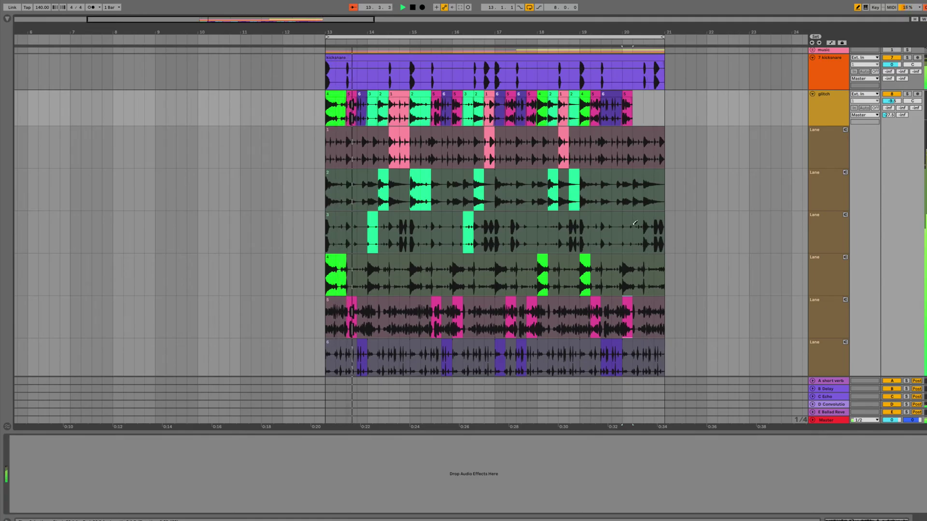
{"action": "left_click_drag", "start_coordinate": [633, 221], "coordinate": [642, 222]}
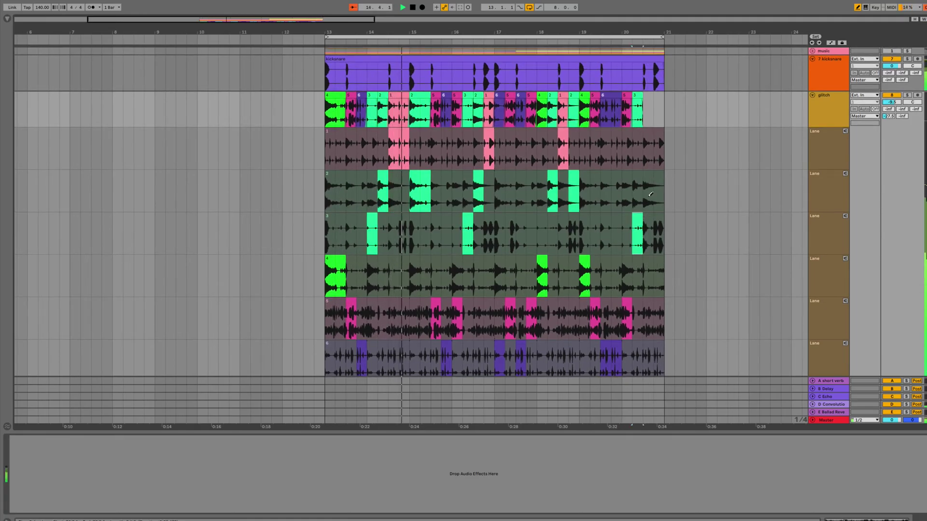
{"action": "left_click", "coordinate": [650, 133]}
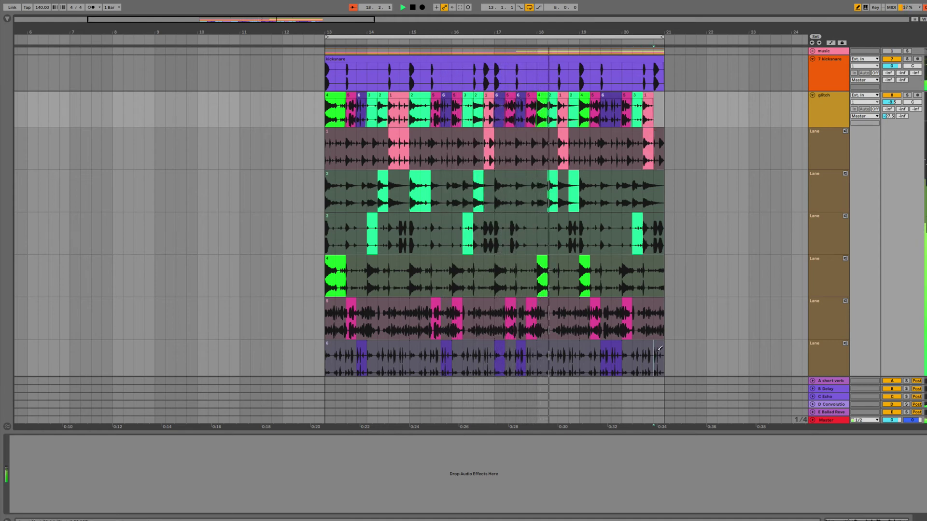
{"action": "left_click", "coordinate": [658, 350]}
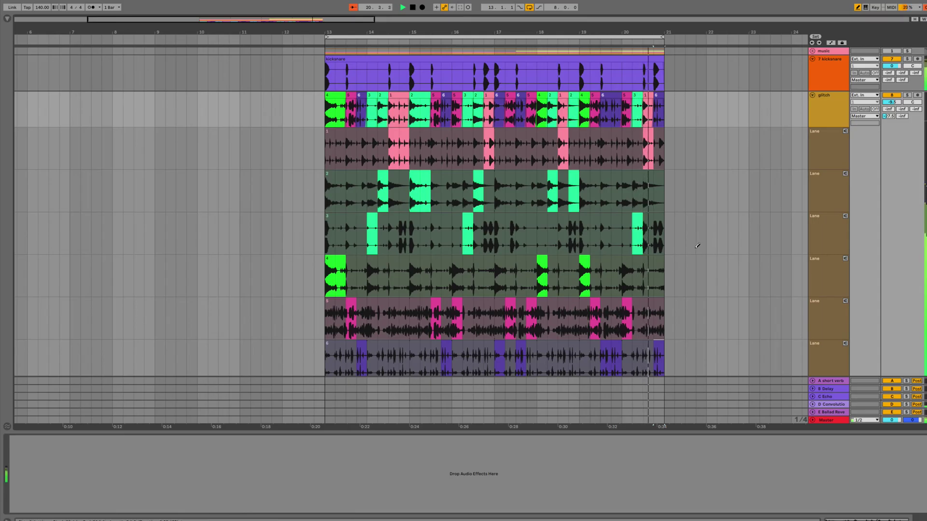
Play the completed glitch comp from bar 13 together with the kicksnare and music tracks.
{"action": "scroll", "coordinate": [705, 249], "scroll_direction": "right", "scroll_amount": 1}
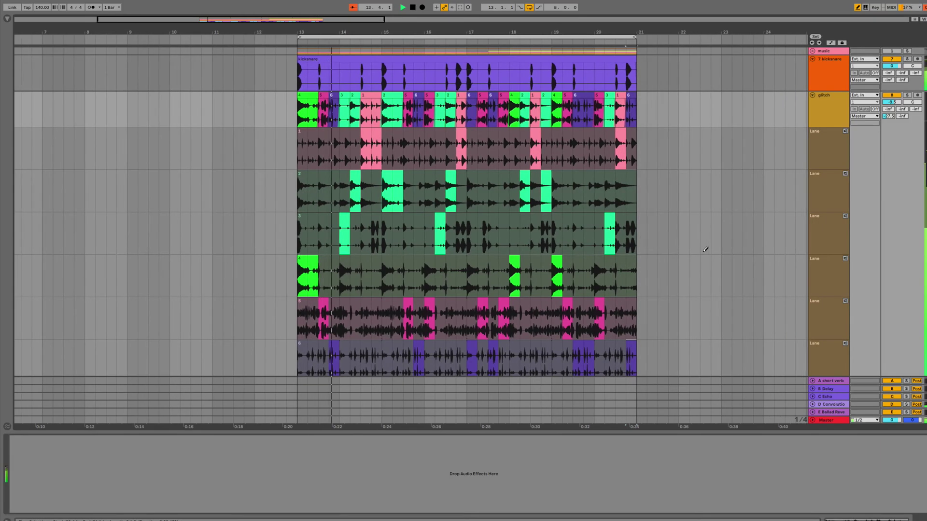
{"action": "scroll", "coordinate": [705, 249], "scroll_direction": "down", "scroll_amount": 1}
{"action": "scroll", "coordinate": [705, 249], "scroll_direction": "up", "scroll_amount": 1}
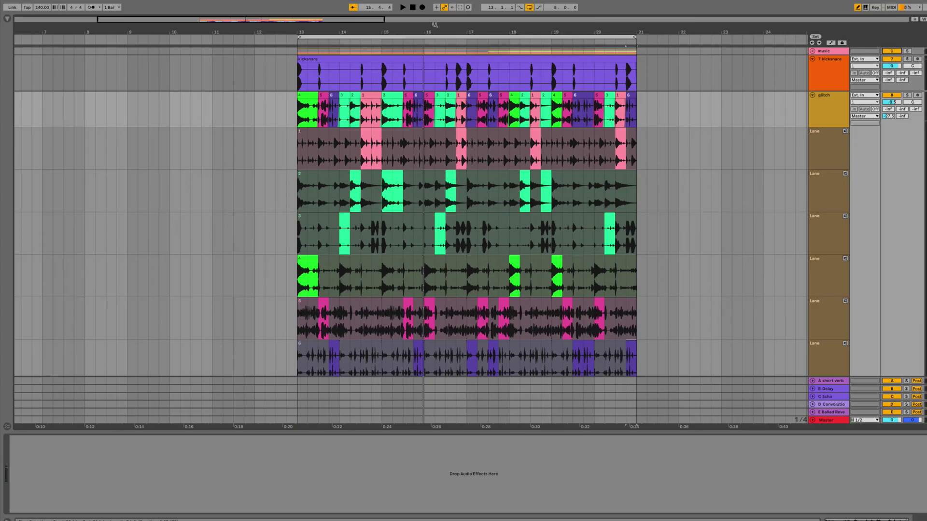
{"action": "left_click", "coordinate": [381, 34]}
{"action": "key", "text": "space"}
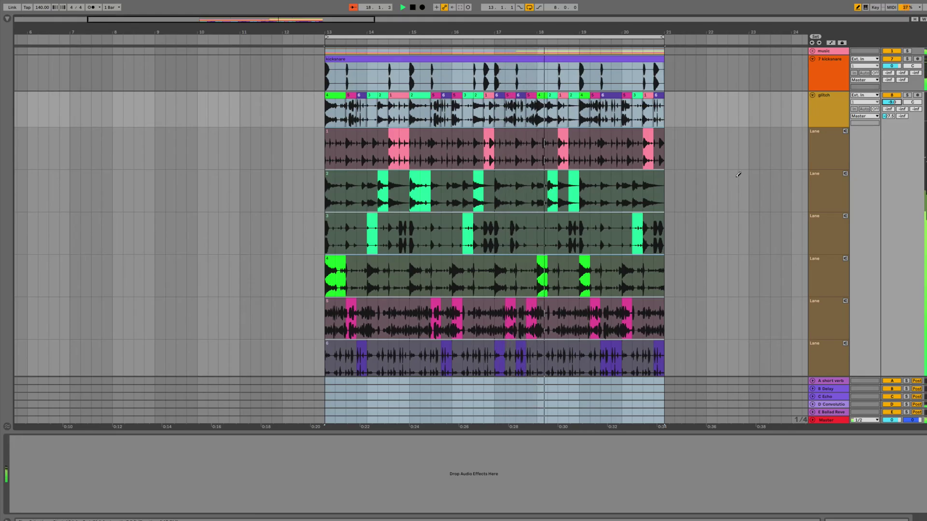
{"action": "scroll", "coordinate": [737, 183], "scroll_direction": "right", "scroll_amount": 2}
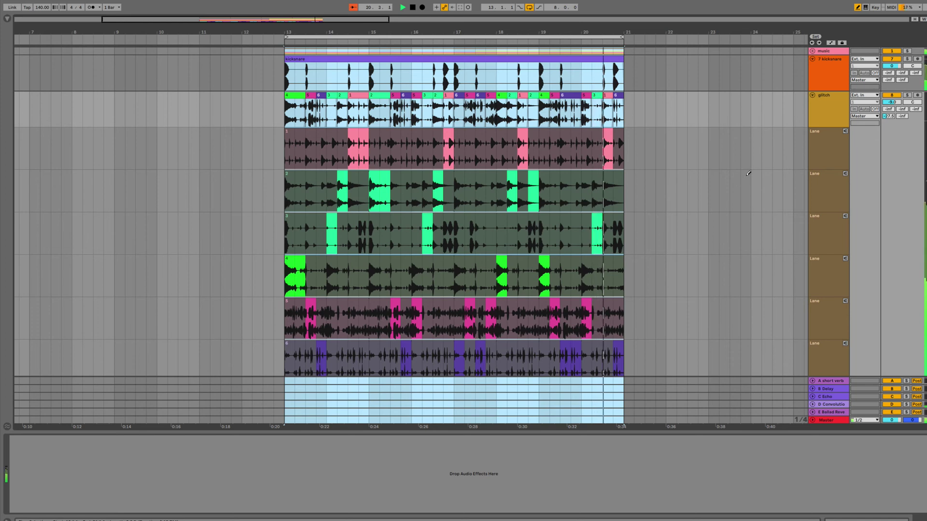
{"action": "scroll", "coordinate": [747, 162], "scroll_direction": "down", "scroll_amount": 1}
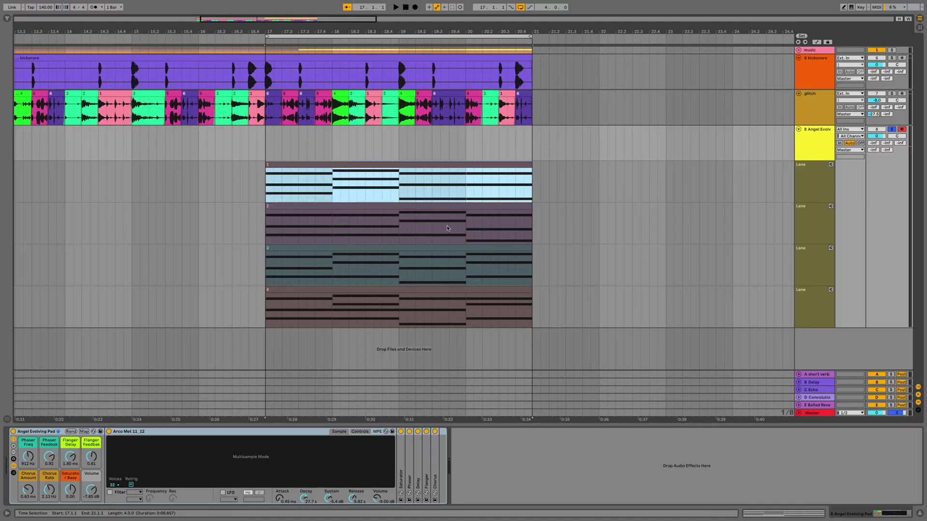
Audition MIDI take lanes 1 to 4 of the Angel Evolving Pad track in turn over bars 17 to 20.
{"action": "left_click", "coordinate": [831, 165]}
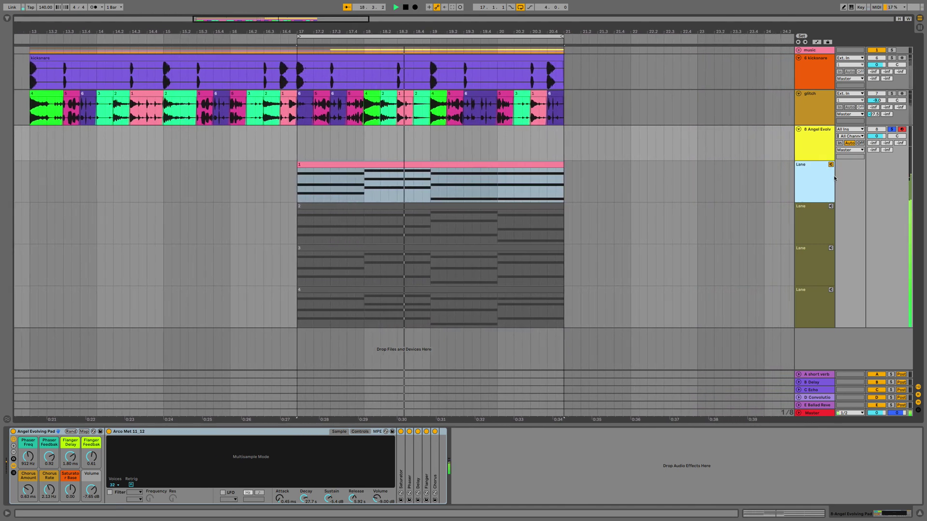
{"action": "left_click", "coordinate": [831, 206]}
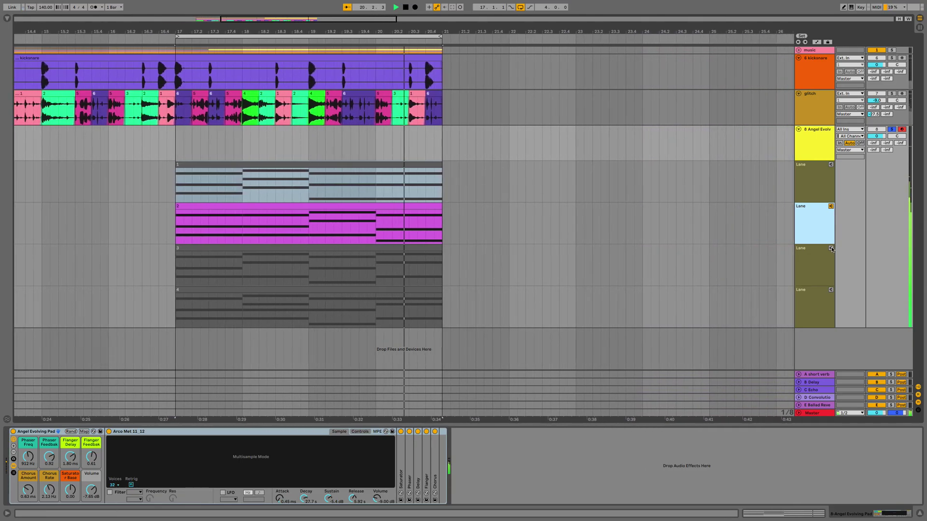
{"action": "left_click", "coordinate": [831, 249]}
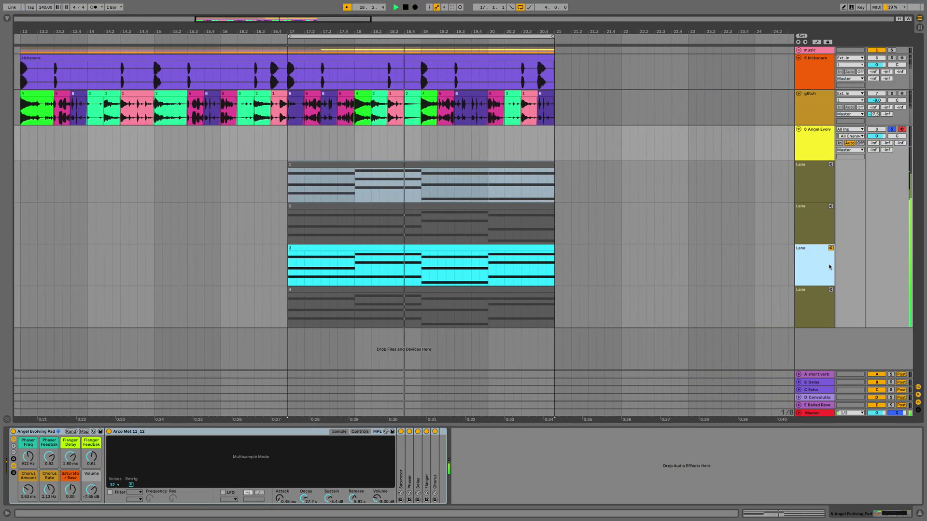
{"action": "left_click", "coordinate": [830, 290]}
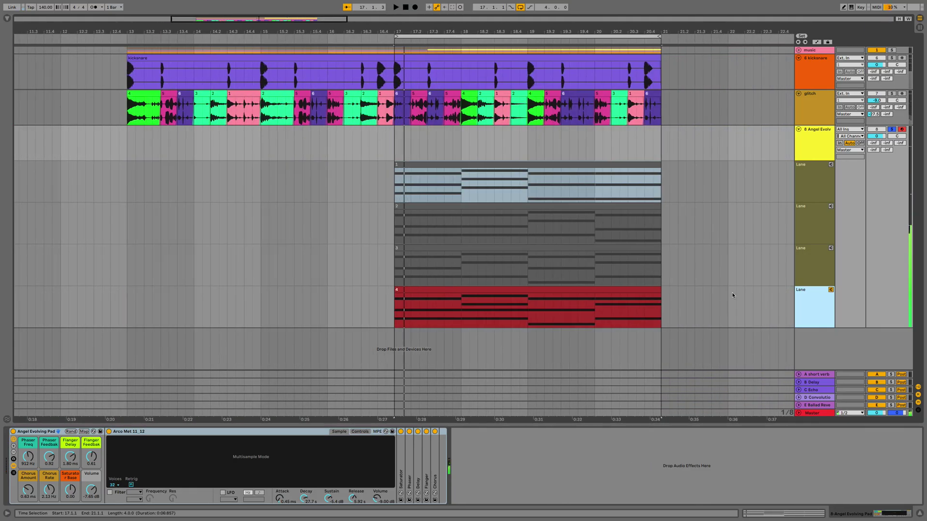
Comp the pad's main lane from lane 2 in bar 17, lane 4 in bar 18, lane 3 in bar 19 and lane 4 in bar 20, and play it.
{"action": "left_click", "coordinate": [732, 295]}
{"action": "left_click", "coordinate": [628, 289]}
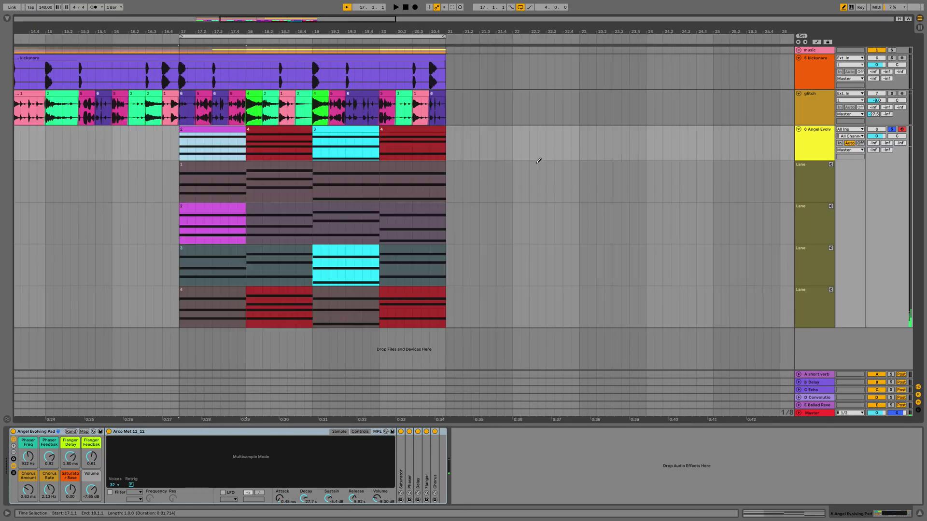
{"action": "key", "text": "space"}
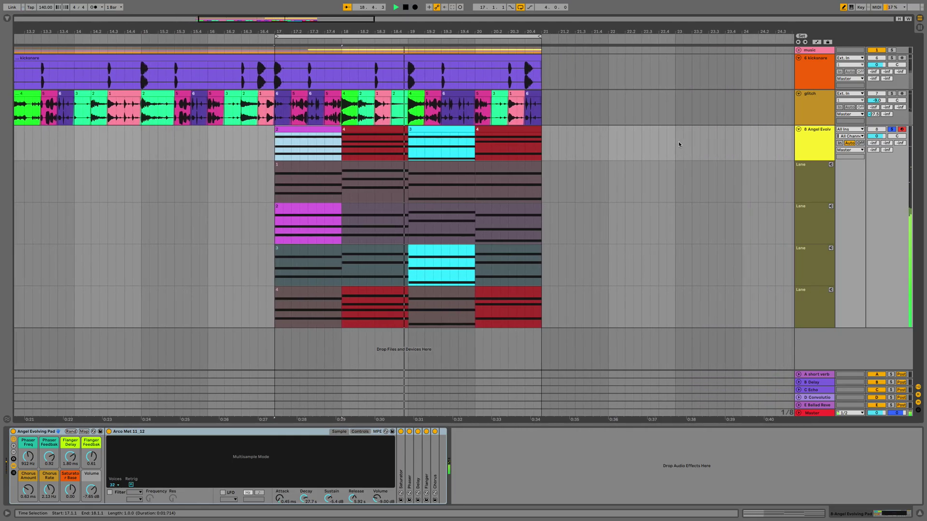
Unsolo the Angel Evolving Pad track and lower its volume to -3.7 dB to balance it with the other tracks.
{"action": "left_click", "coordinate": [891, 130]}
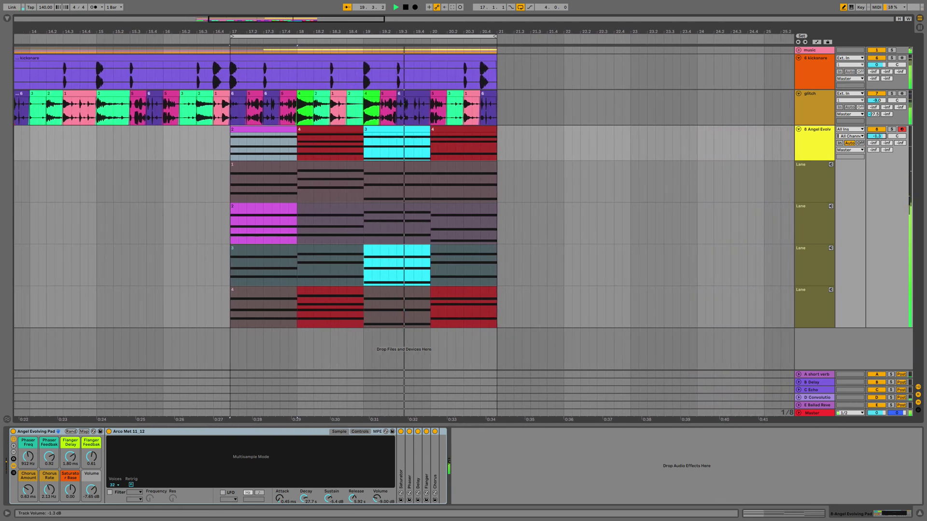
{"action": "left_click_drag", "start_coordinate": [876, 136], "coordinate": [876, 143]}
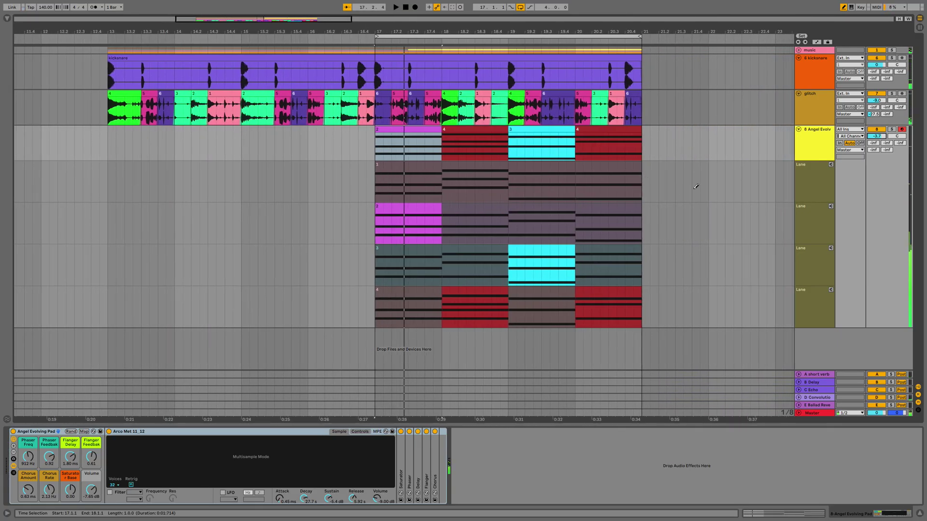
Hide the take lanes of the Angel Evolving Pad track and show them again.
{"action": "right_click", "coordinate": [808, 151]}
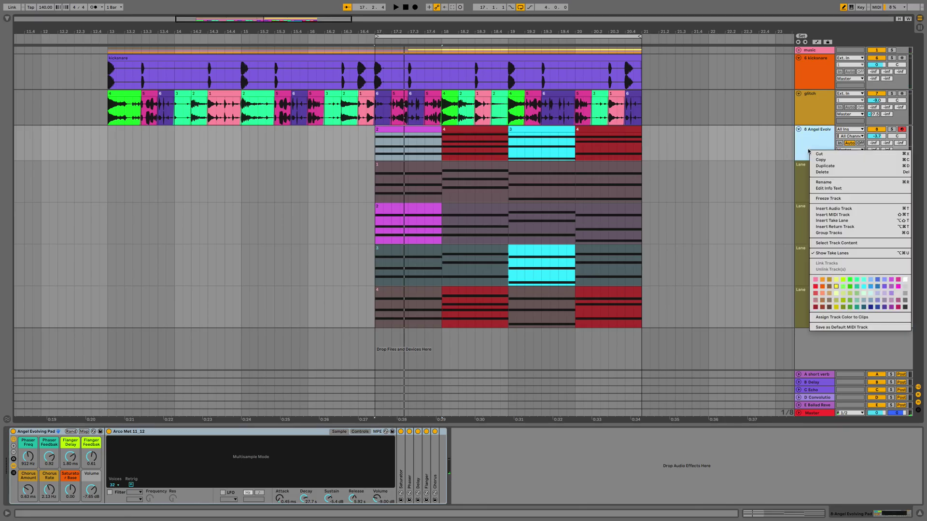
{"action": "left_click", "coordinate": [827, 255]}
{"action": "right_click", "coordinate": [810, 140]}
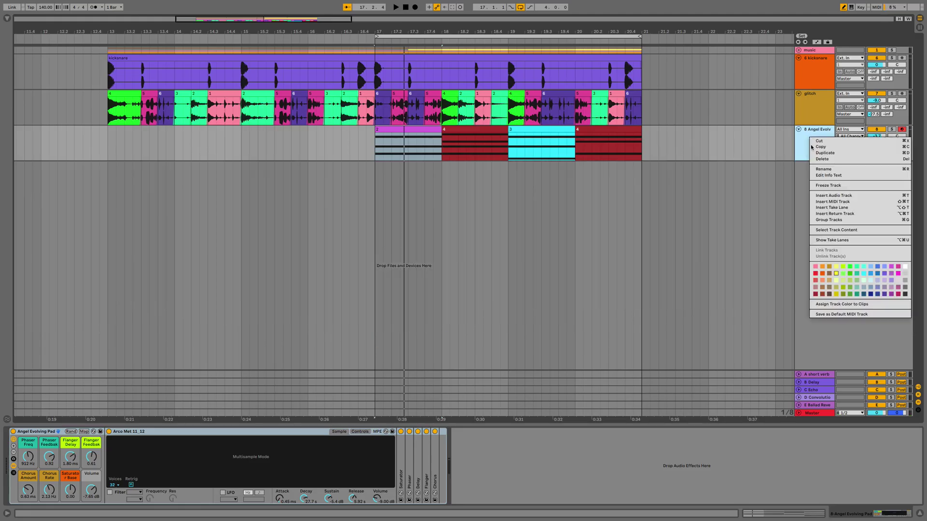
{"action": "left_click", "coordinate": [824, 241]}
Insert a new empty take lane on the Angel Evolving Pad track.
{"action": "right_click", "coordinate": [811, 146]}
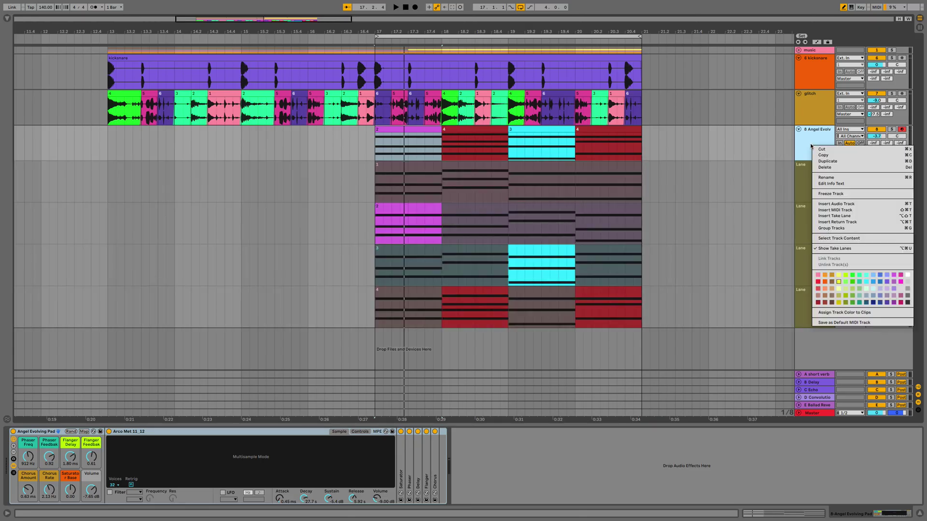
{"action": "left_click", "coordinate": [825, 217]}
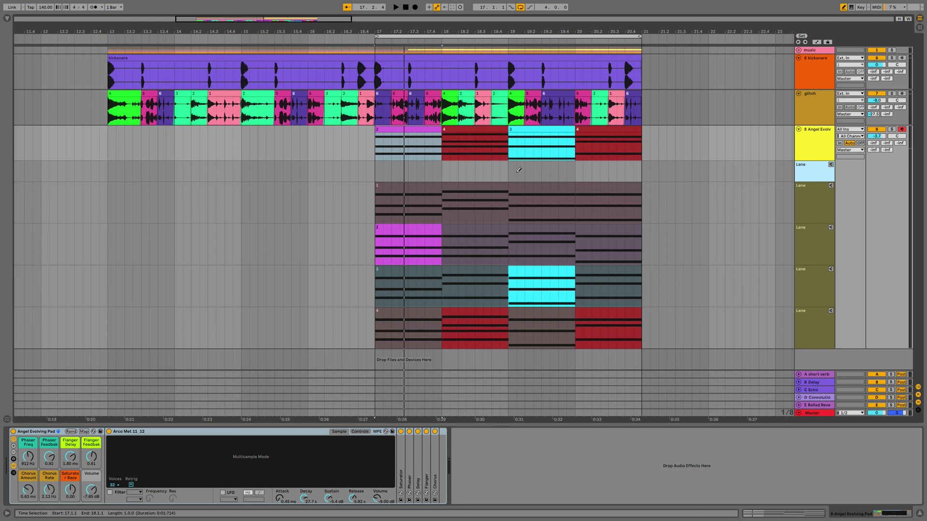